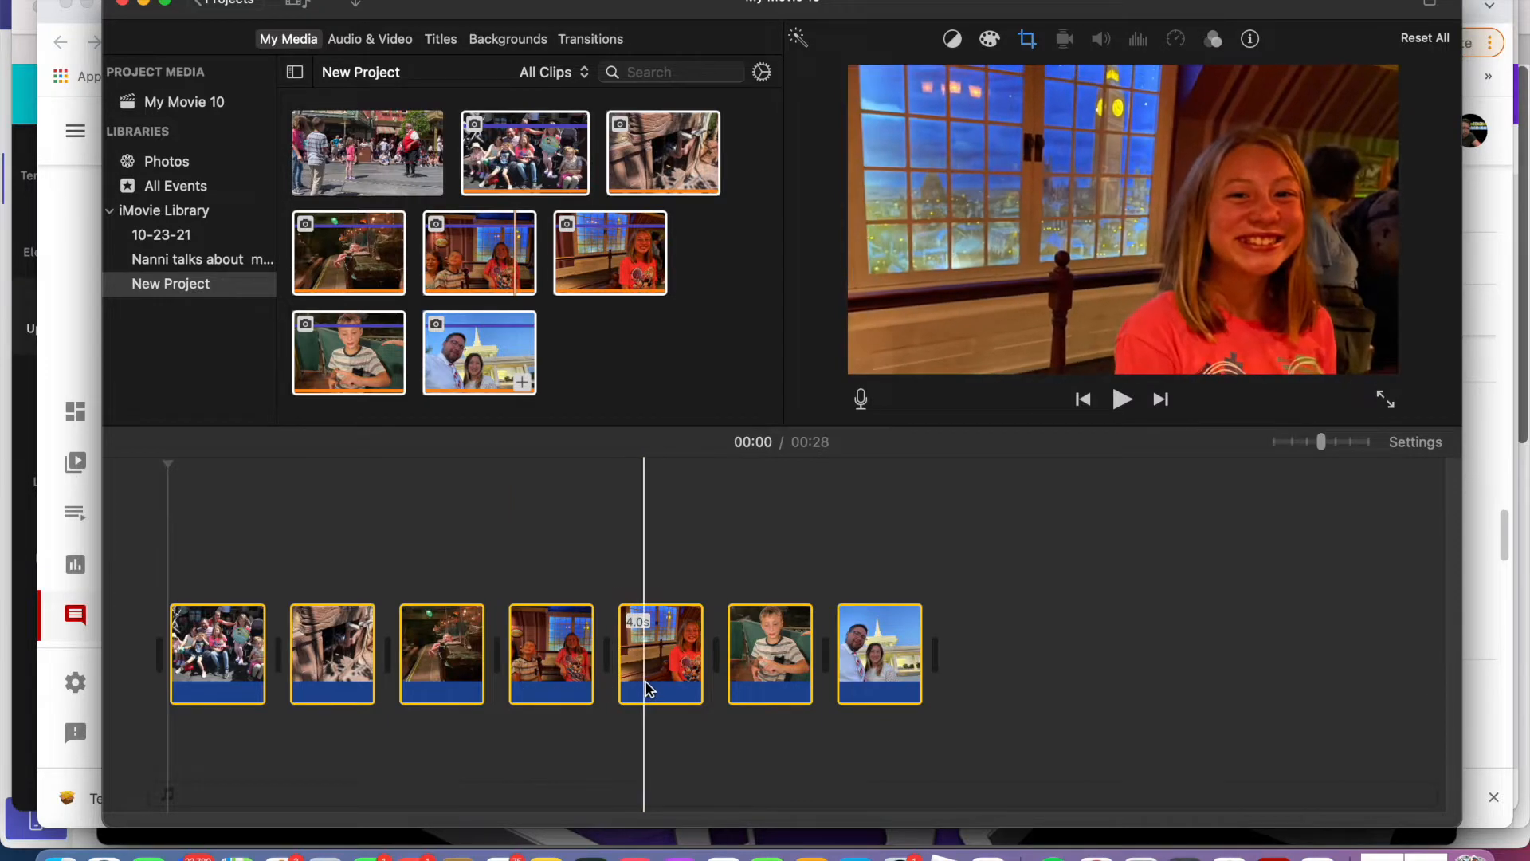
Step: Add the photo of the girl alone in the red shirt to the end of the timeline
{"action": "left_click", "coordinate": [569, 681]}
{"action": "left_click", "coordinate": [639, 653]}
{"action": "left_click", "coordinate": [755, 644]}
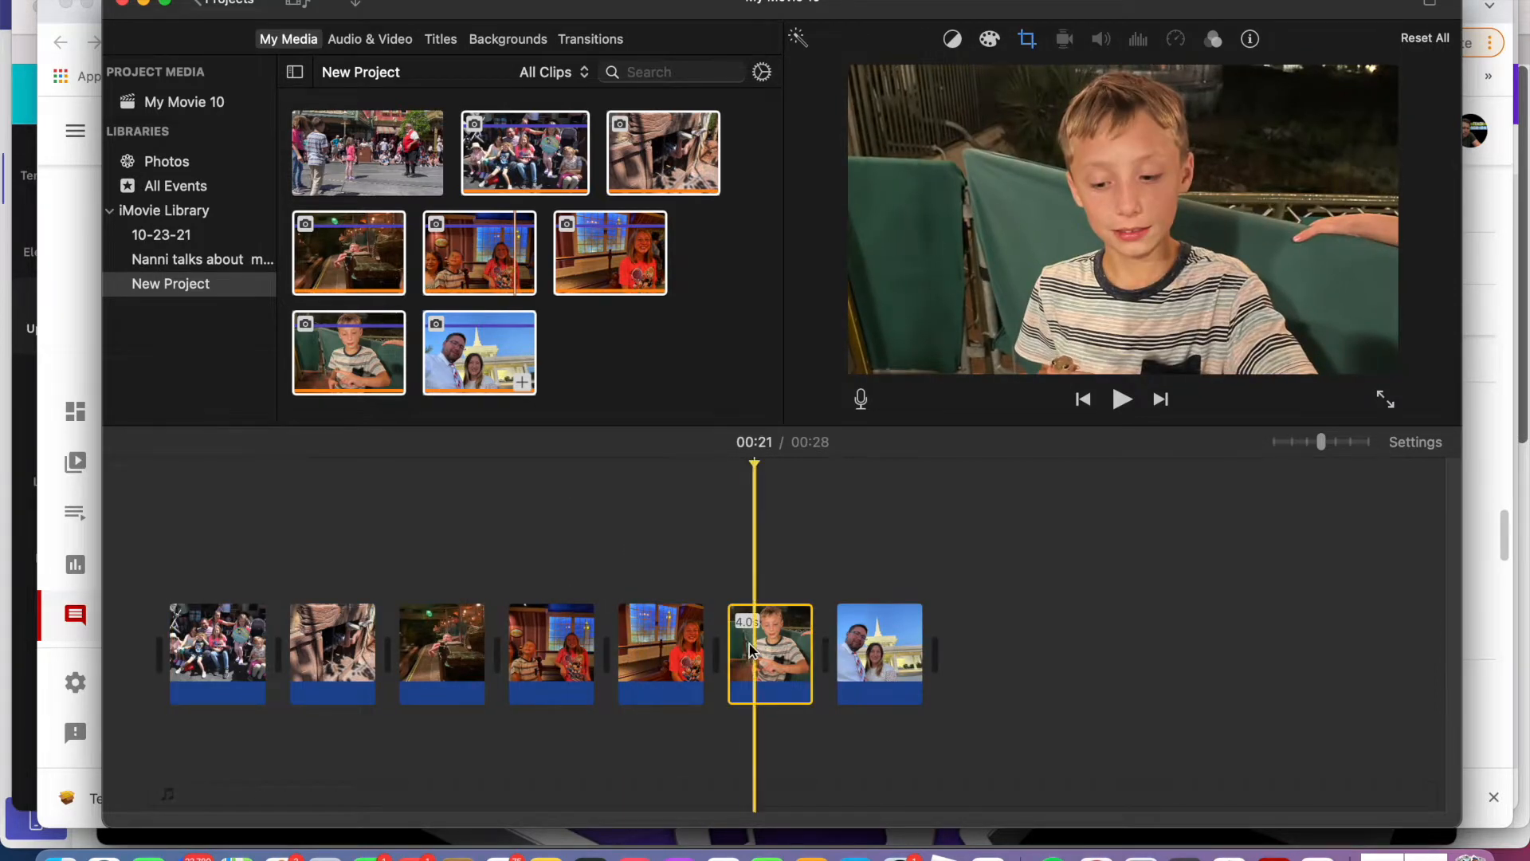
{"action": "left_click", "coordinate": [655, 342]}
{"action": "left_click", "coordinate": [630, 269]}
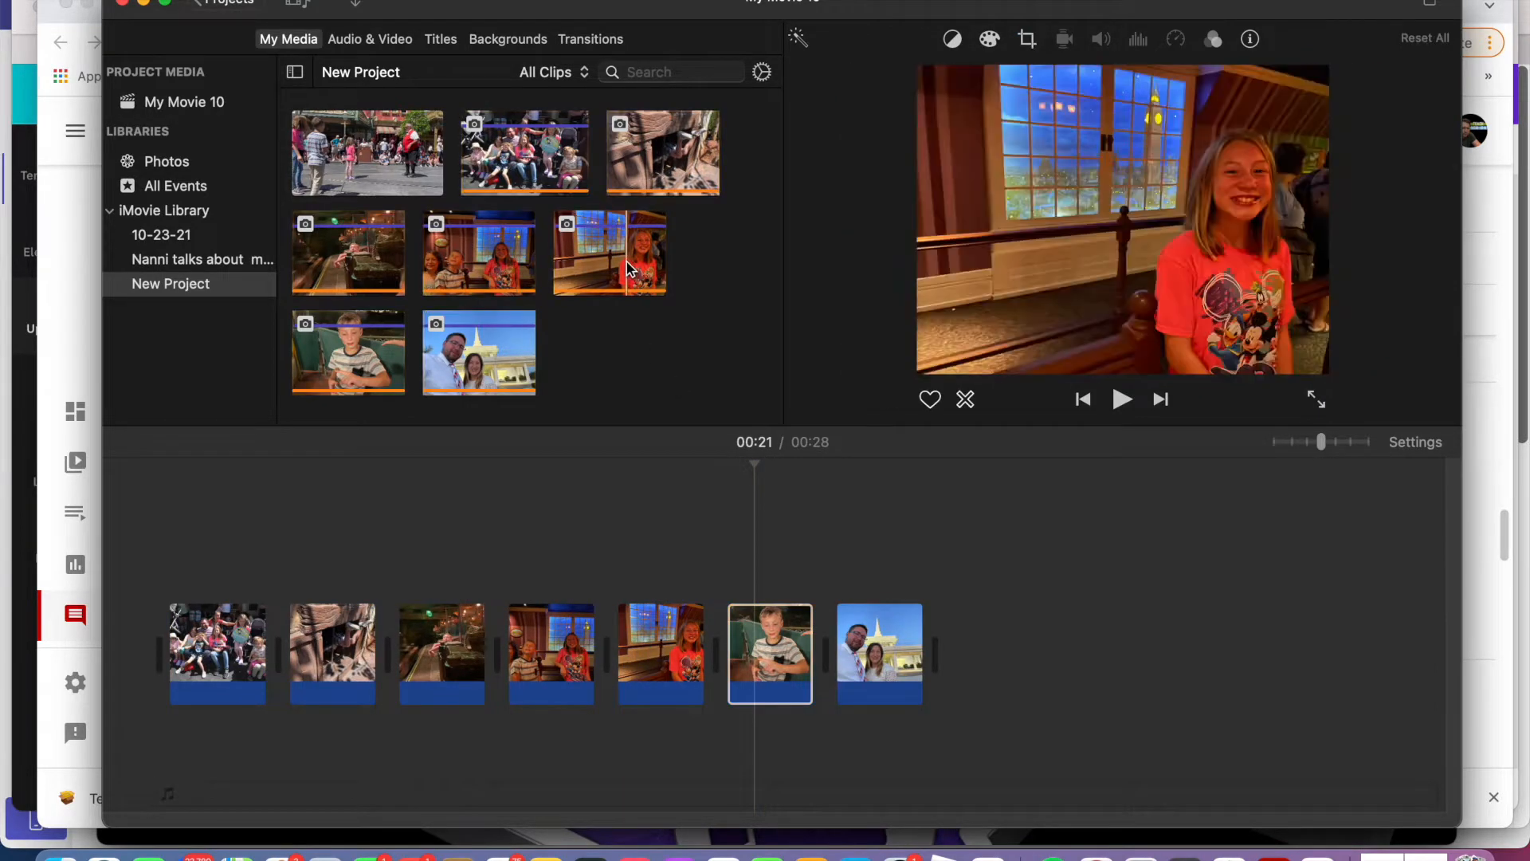
{"action": "left_click_drag", "start_coordinate": [630, 269], "coordinate": [946, 640]}
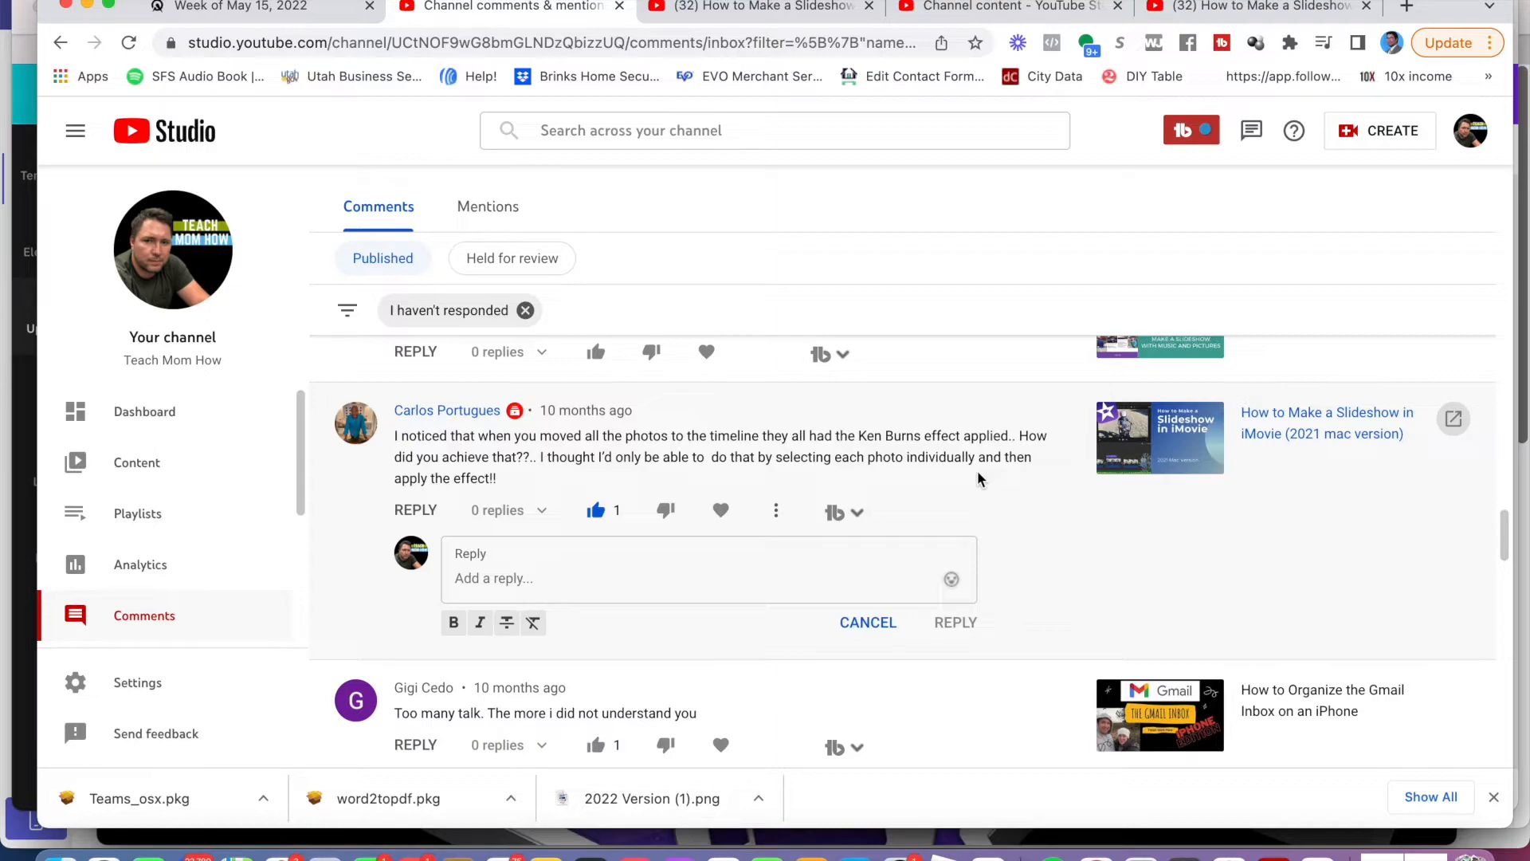
Step: Switch back to iMovie, append the photo of legs sticking out of the wooden wall to the timeline, and preview it
{"action": "key", "text": "super+Tab"}
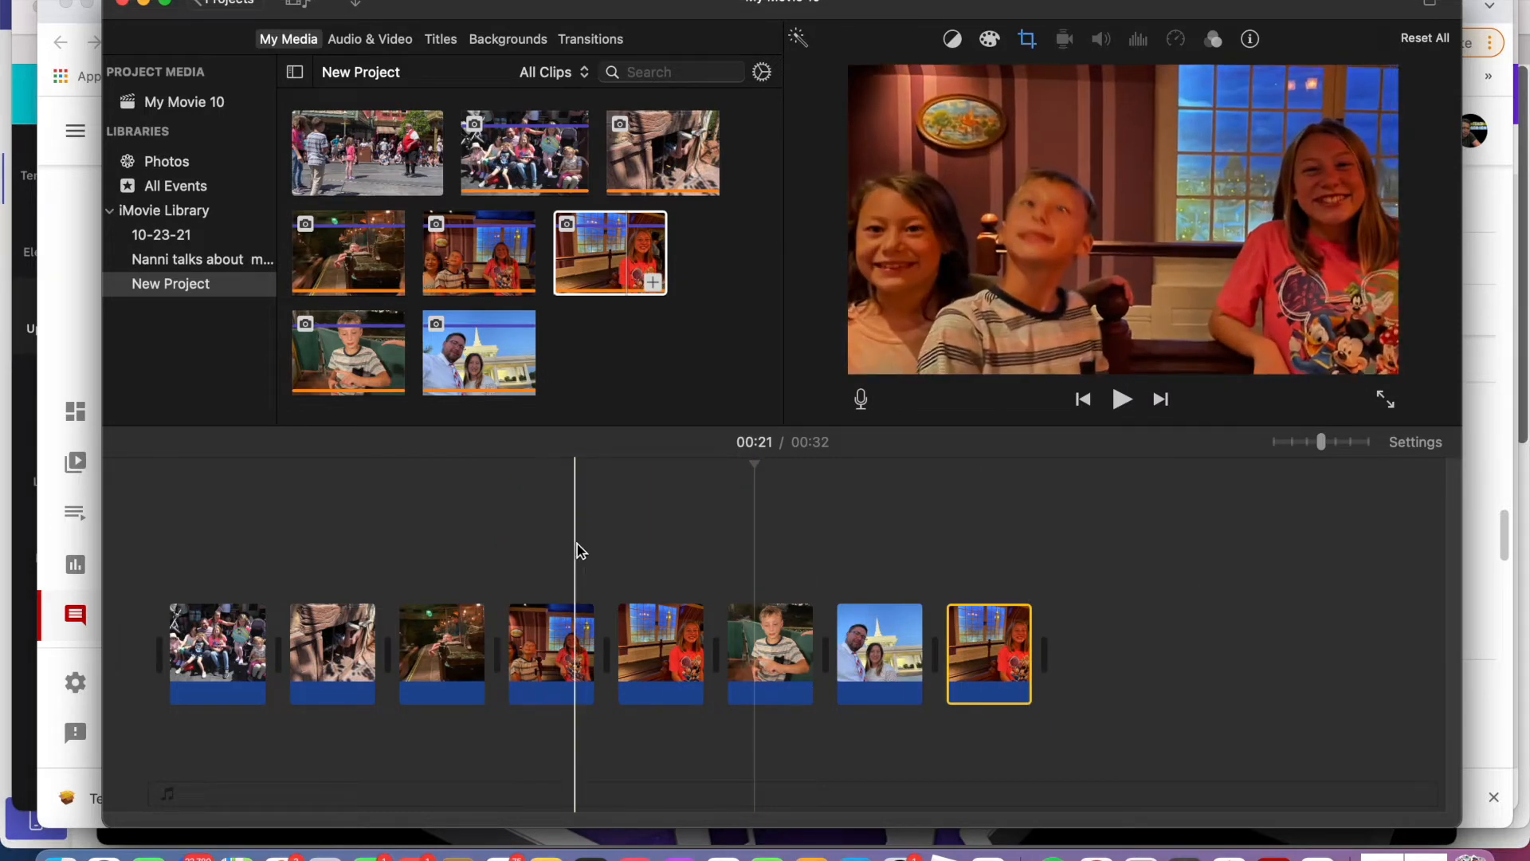
{"action": "left_click", "coordinate": [621, 267]}
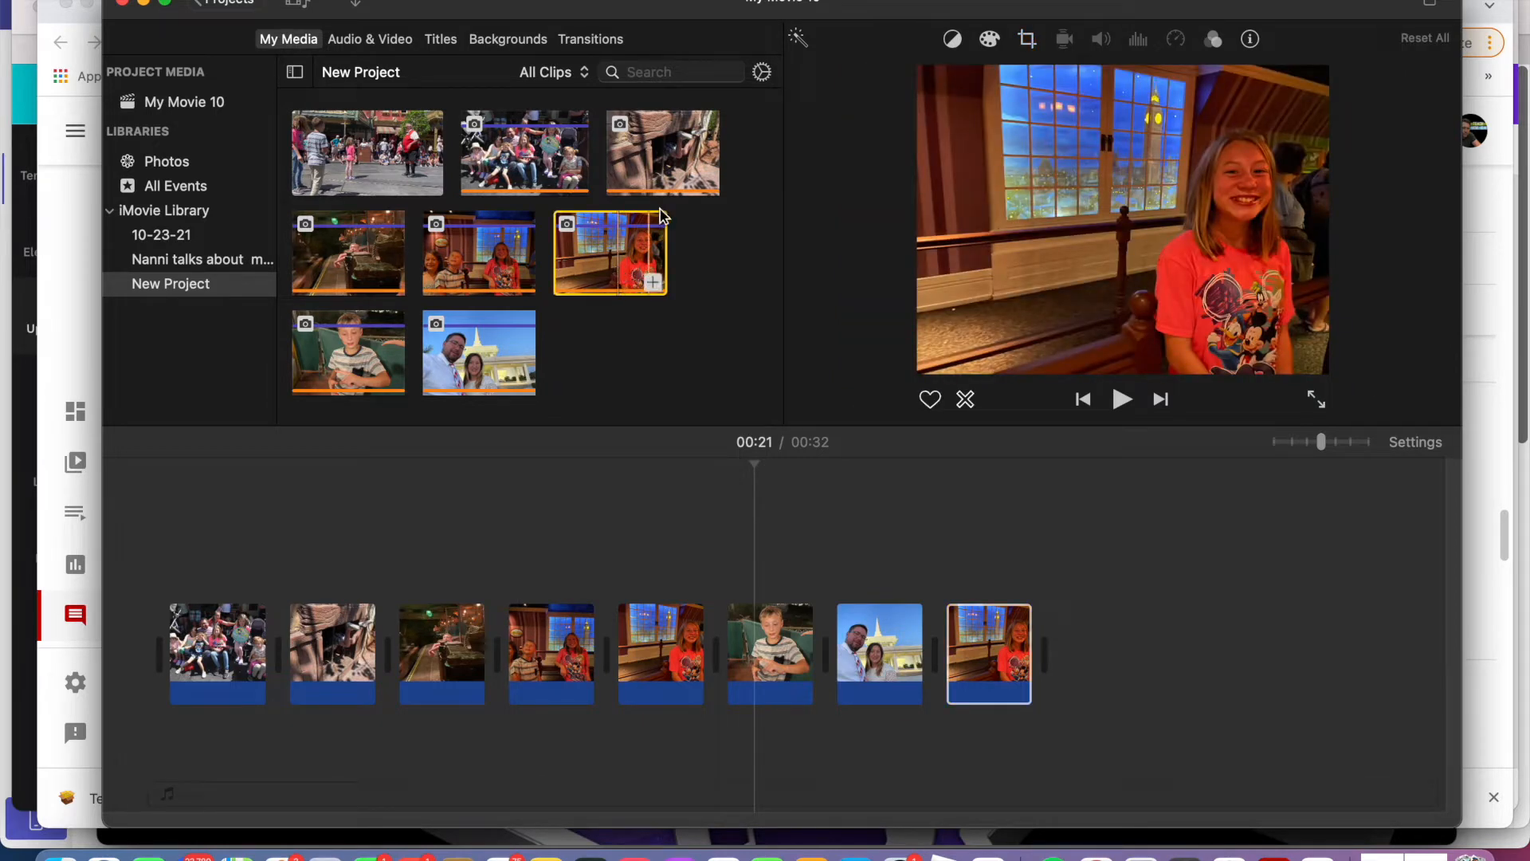
{"action": "left_click_drag", "start_coordinate": [682, 160], "coordinate": [1075, 661]}
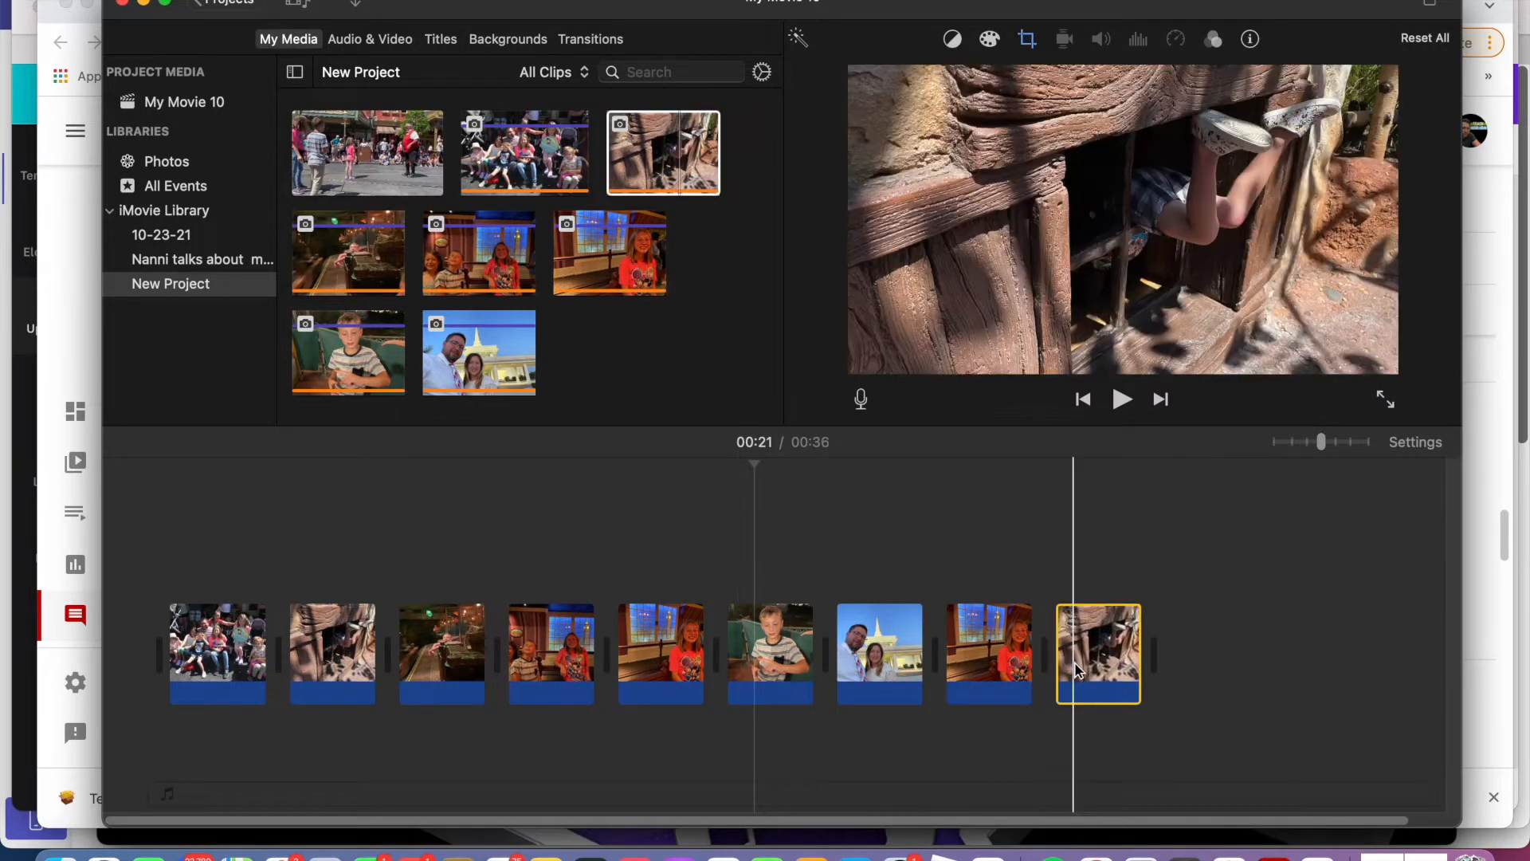
{"action": "key", "text": "space"}
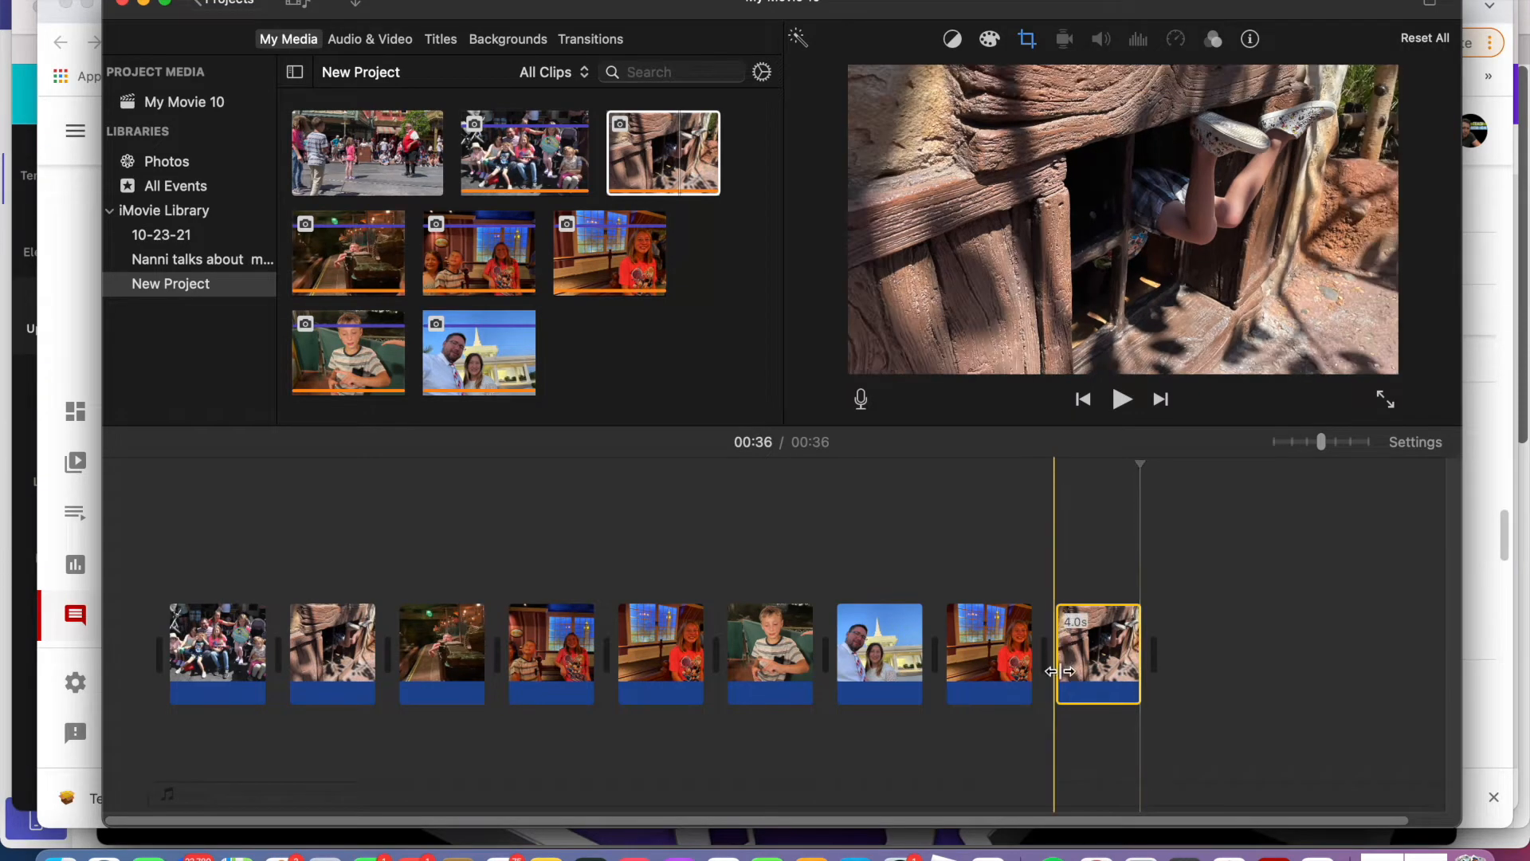
{"action": "left_click", "coordinate": [1096, 655]}
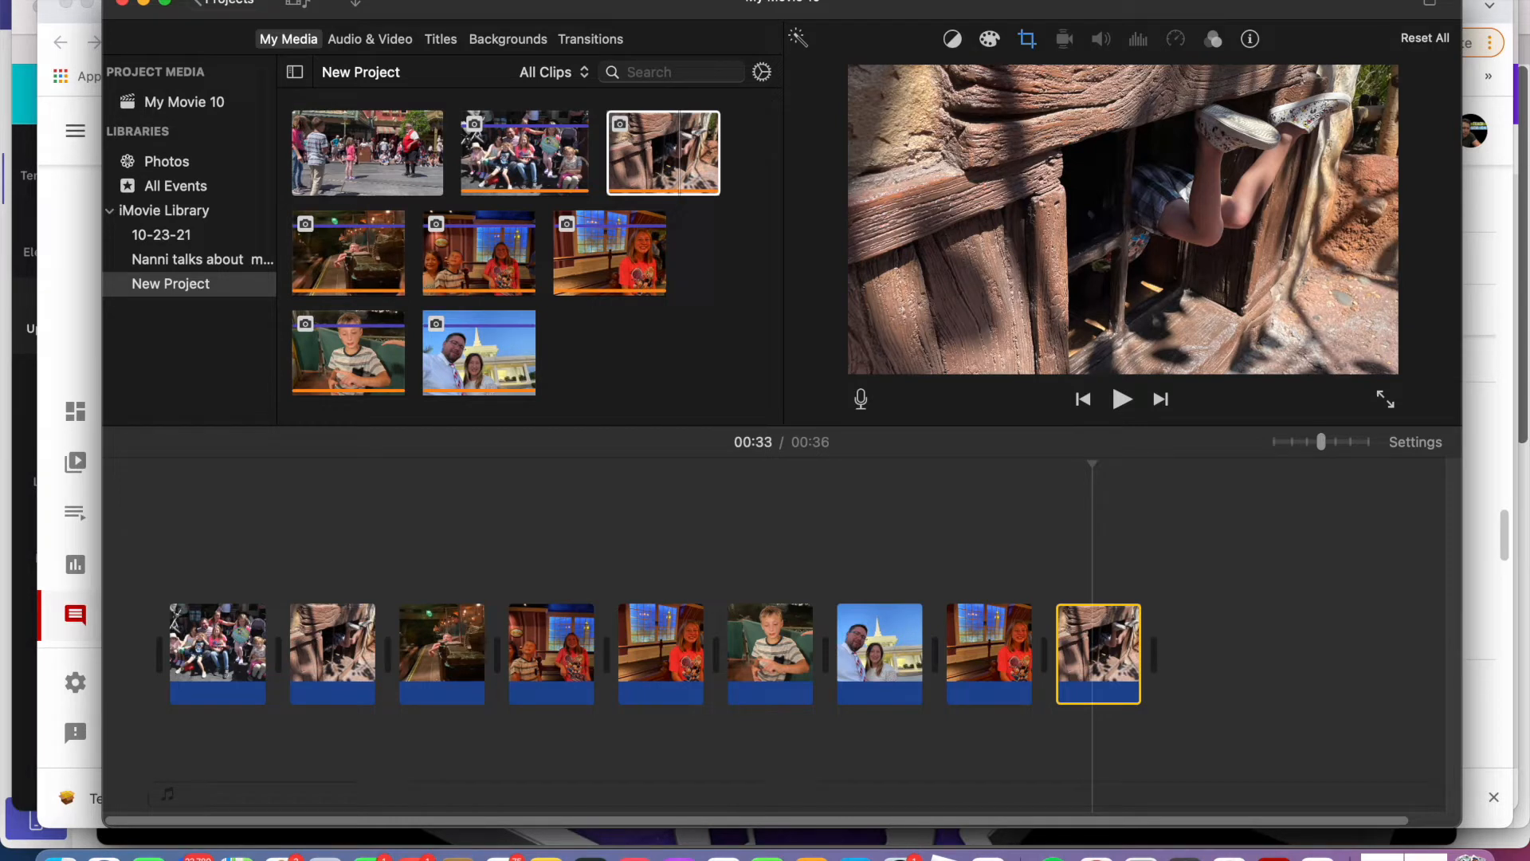
Step: Open the iMovie preferences and examine the Photo Placement options, keeping Ken Burns selected
{"action": "left_click", "coordinate": [76, 0]}
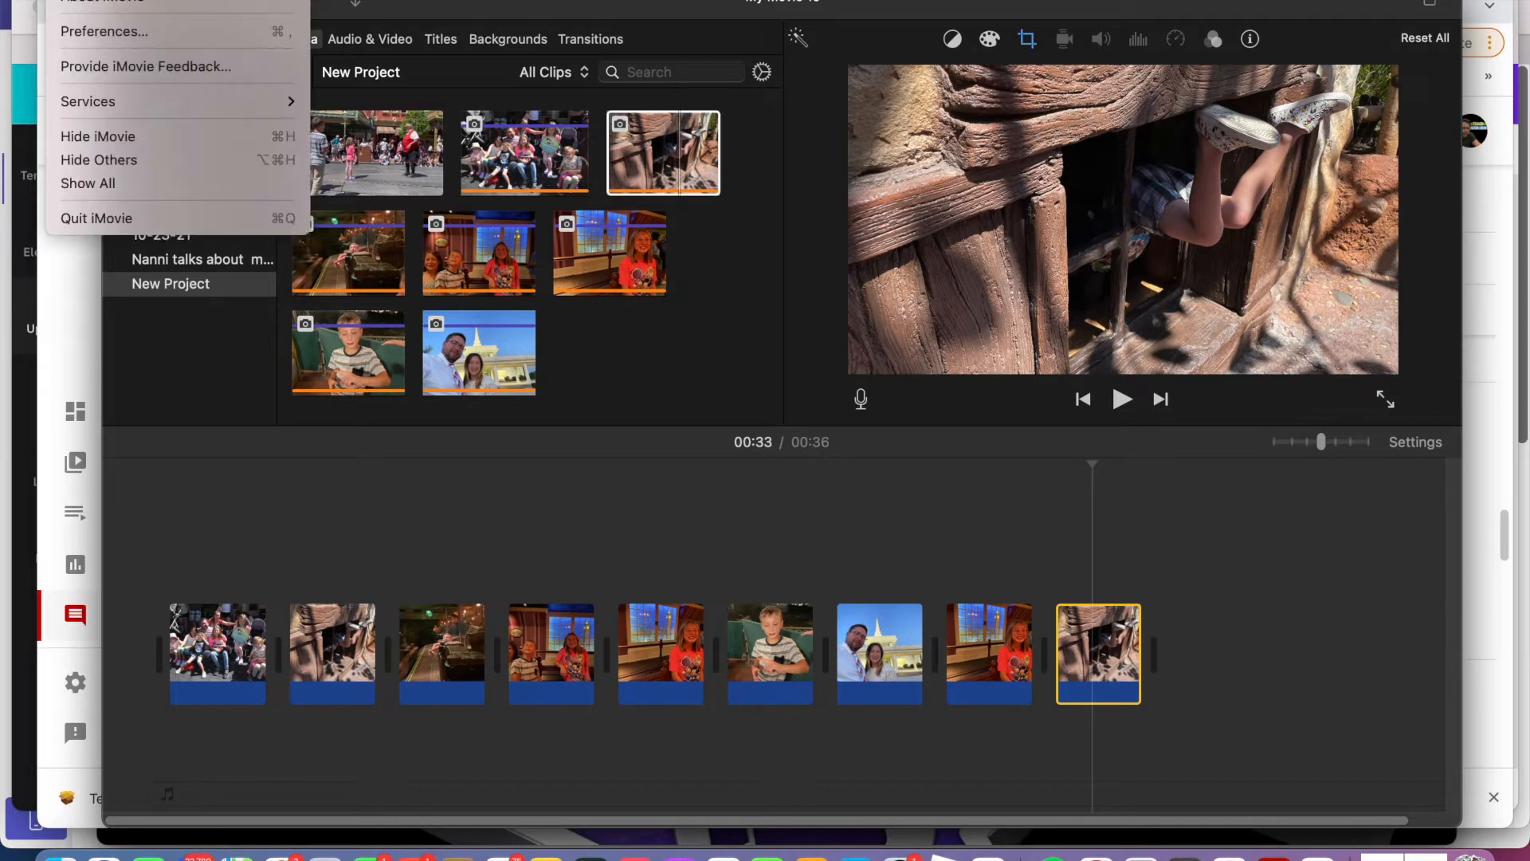
{"action": "left_click", "coordinate": [118, 33]}
{"action": "left_click", "coordinate": [94, 2]}
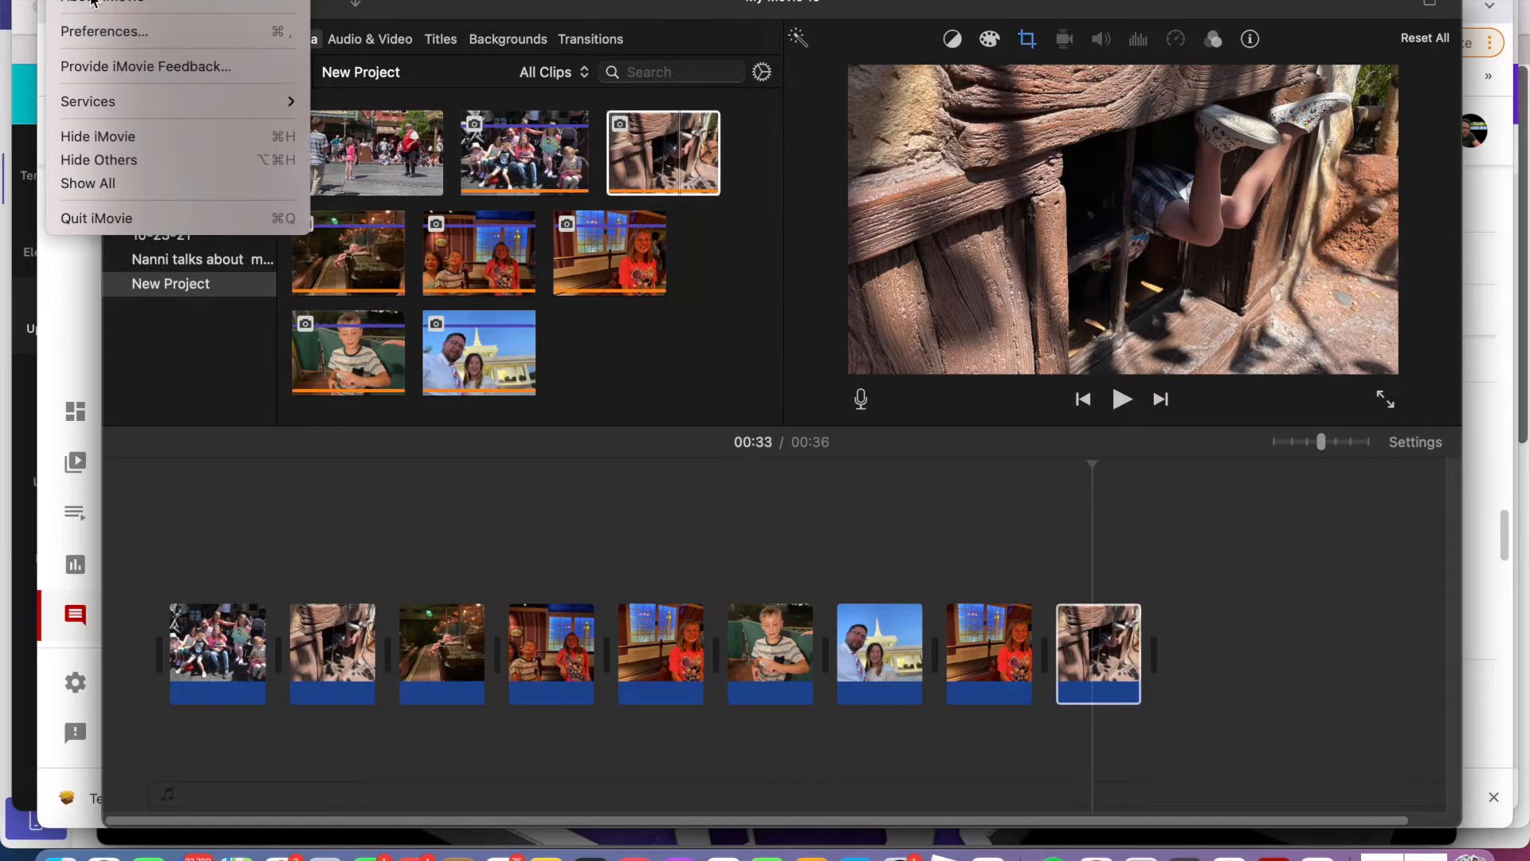
{"action": "left_click", "coordinate": [116, 29]}
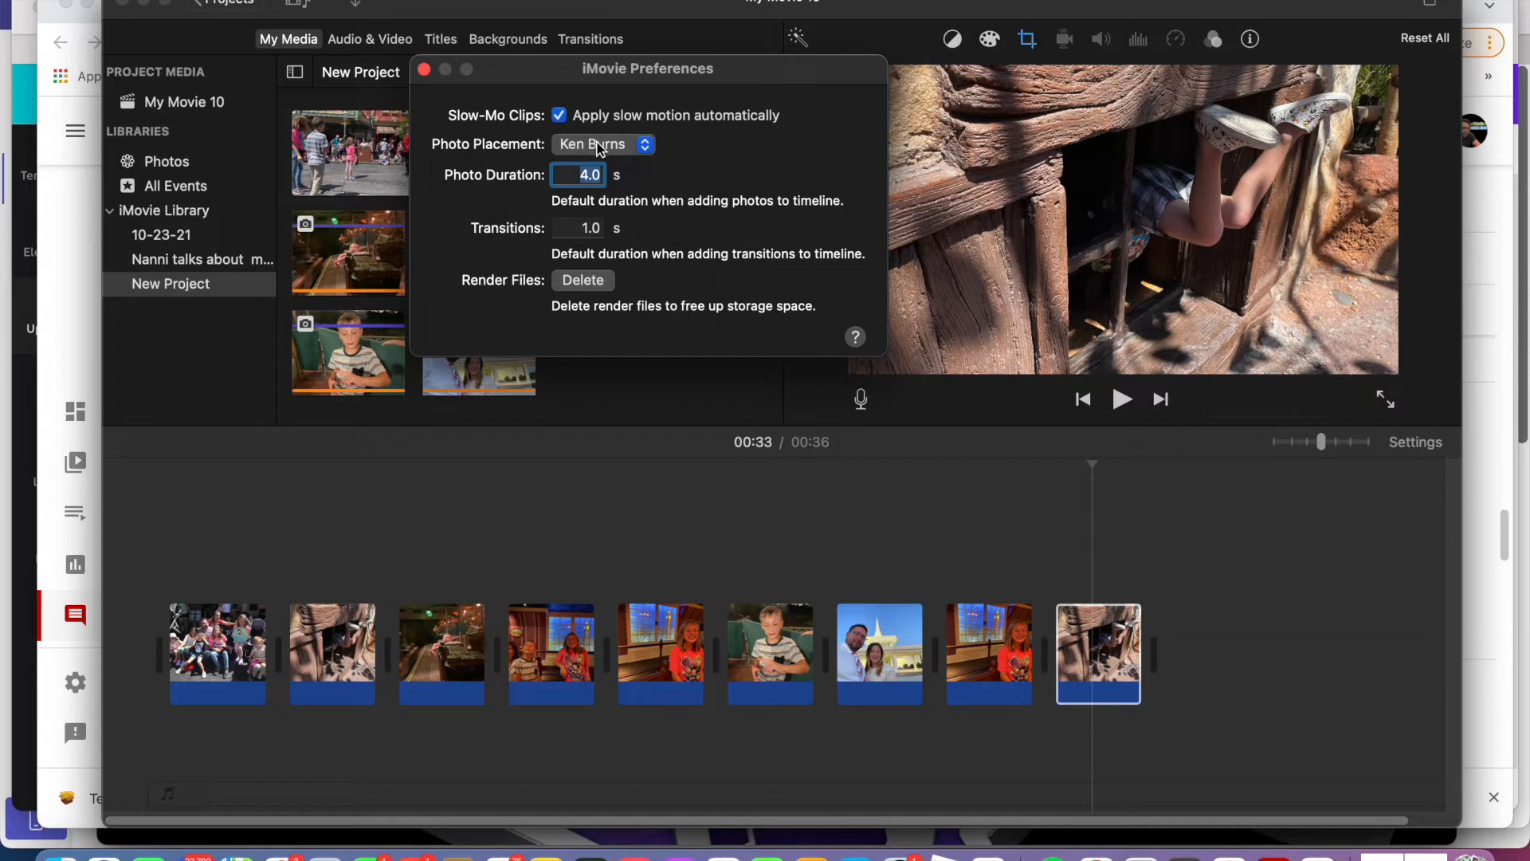
{"action": "left_click", "coordinate": [600, 146]}
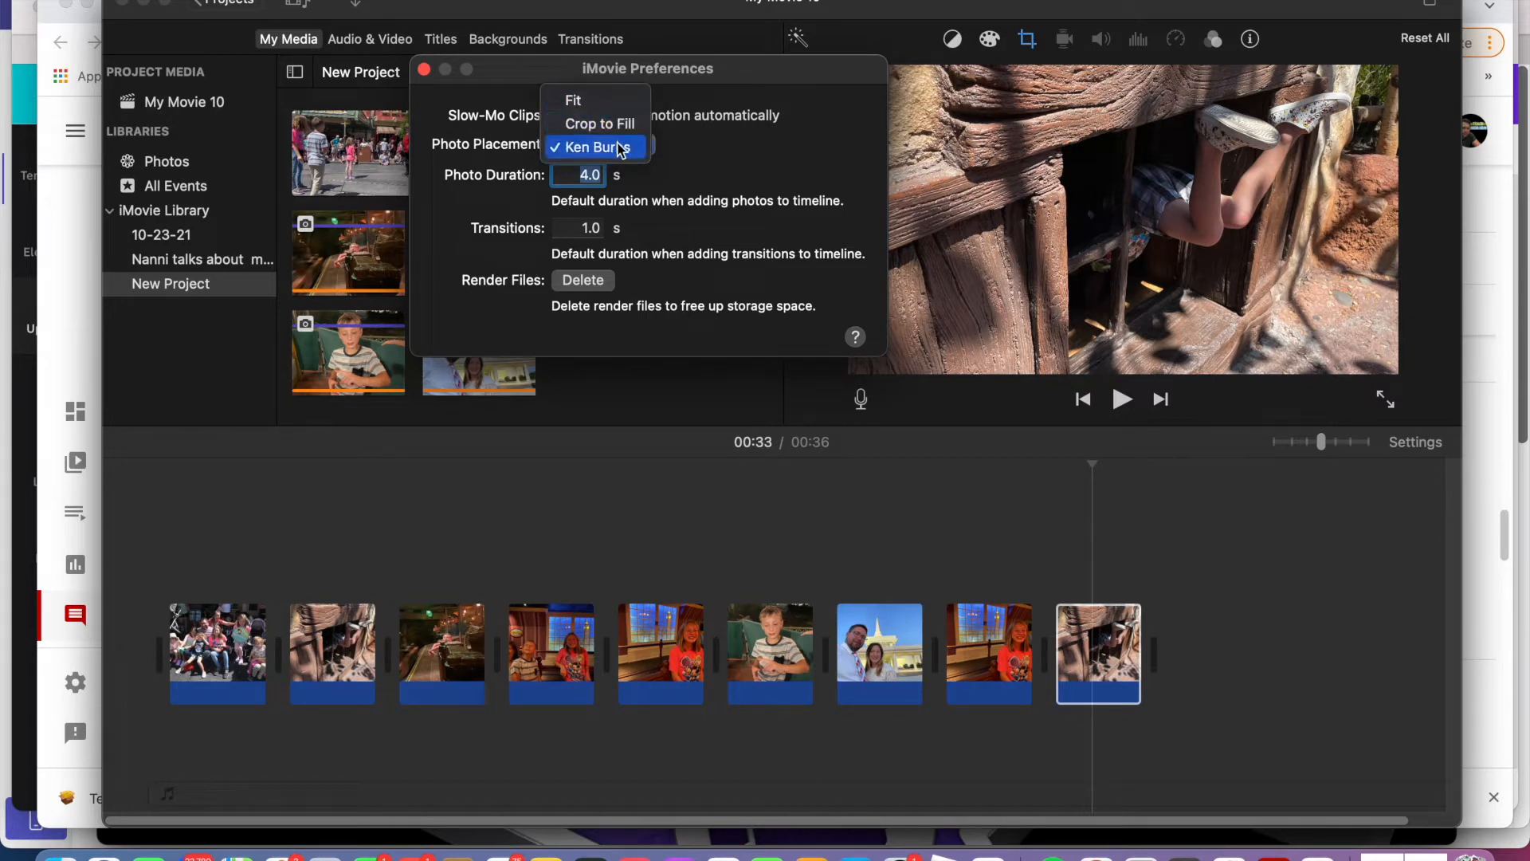
{"action": "left_click", "coordinate": [626, 150]}
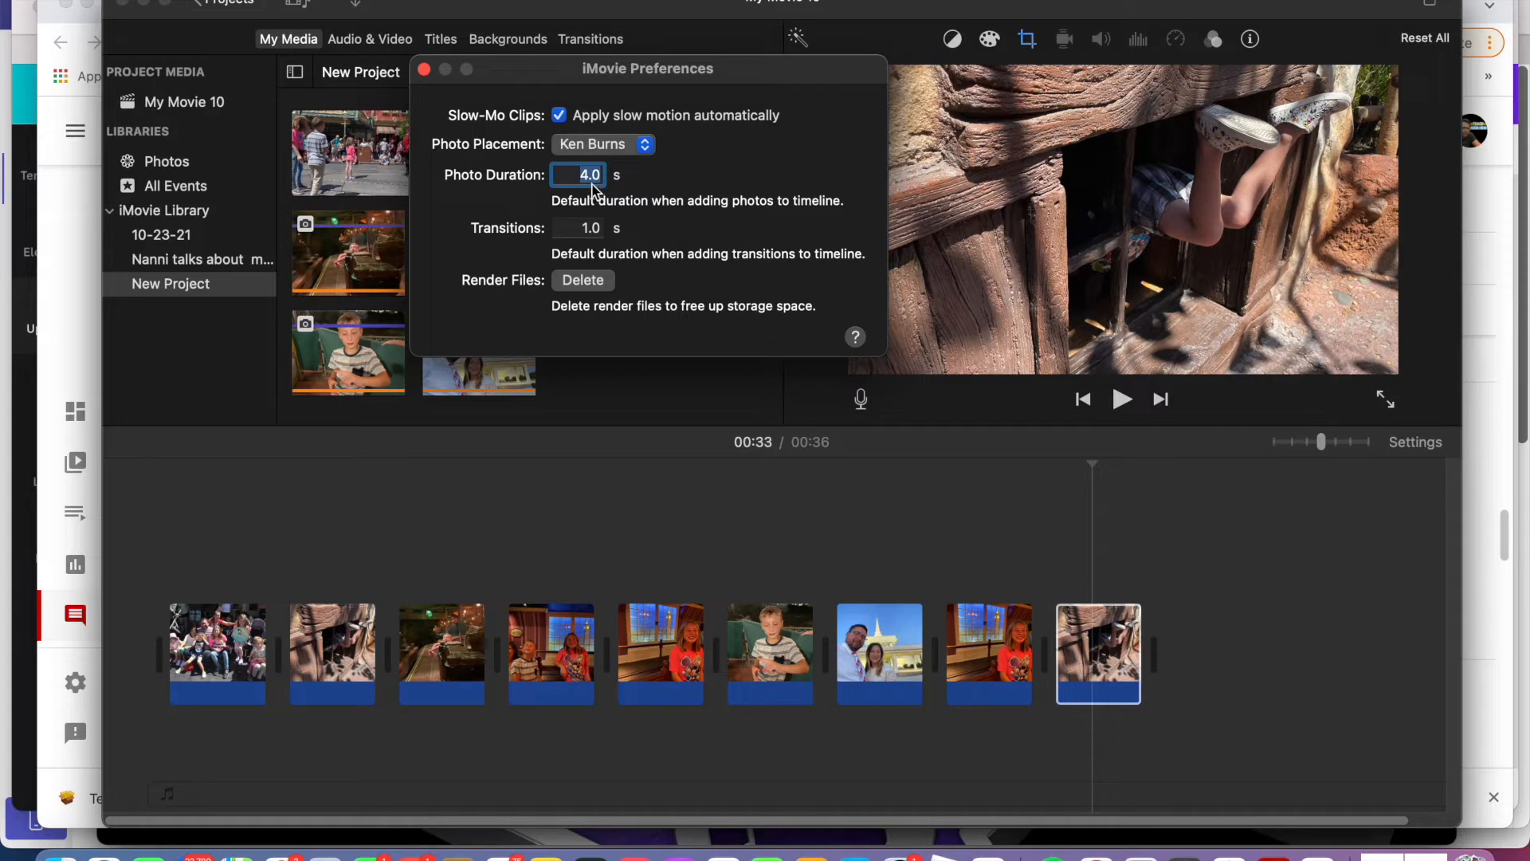
Step: Set the default photo placement to Crop to Fill and add the family group photo to the end of the timeline
{"action": "left_click", "coordinate": [631, 151]}
{"action": "left_click", "coordinate": [629, 136]}
{"action": "left_click", "coordinate": [644, 146]}
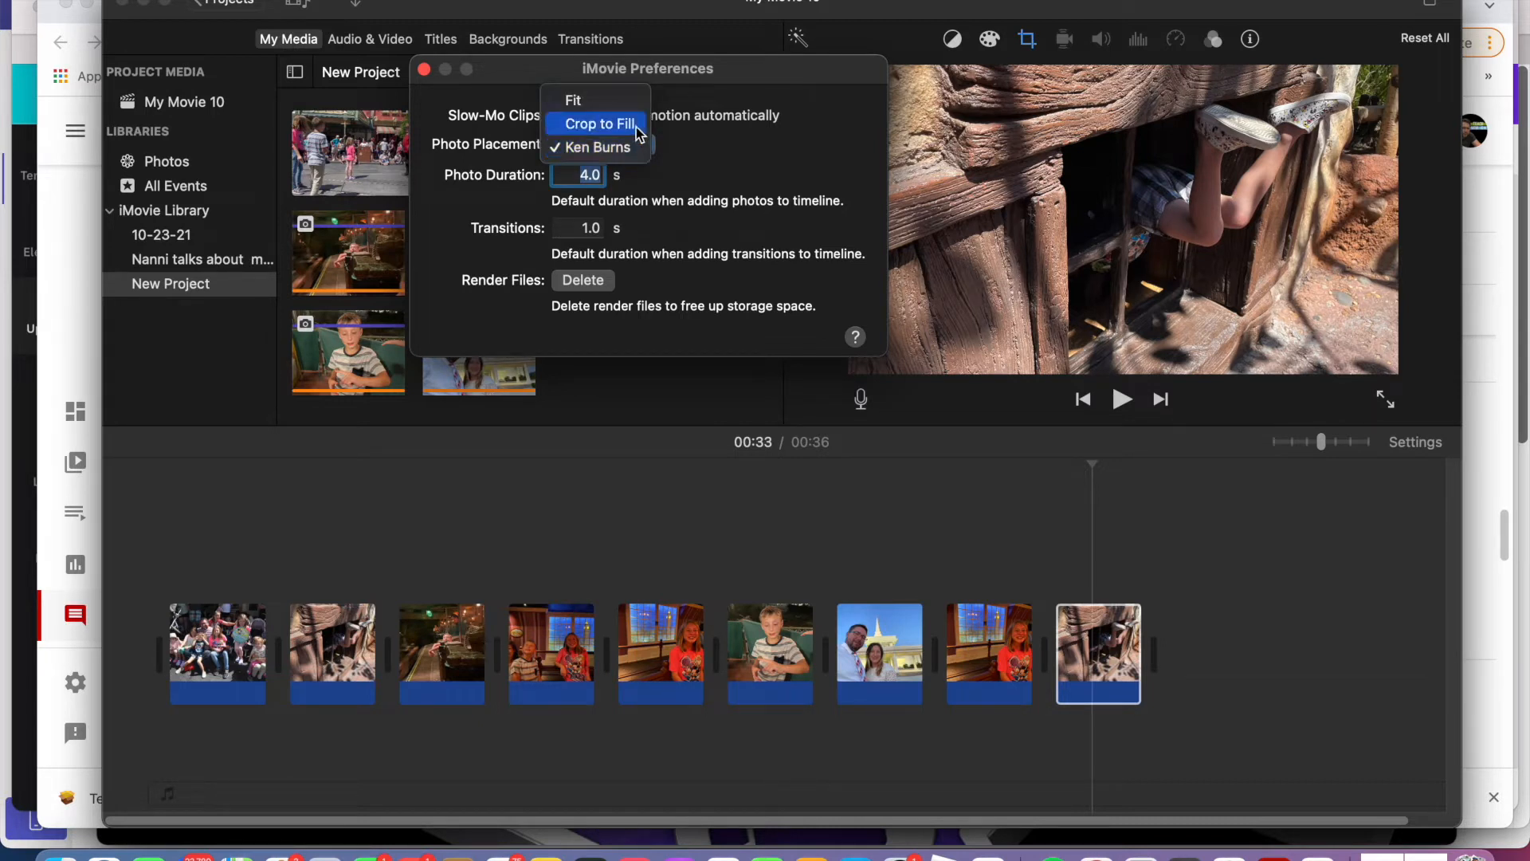
{"action": "left_click", "coordinate": [638, 126]}
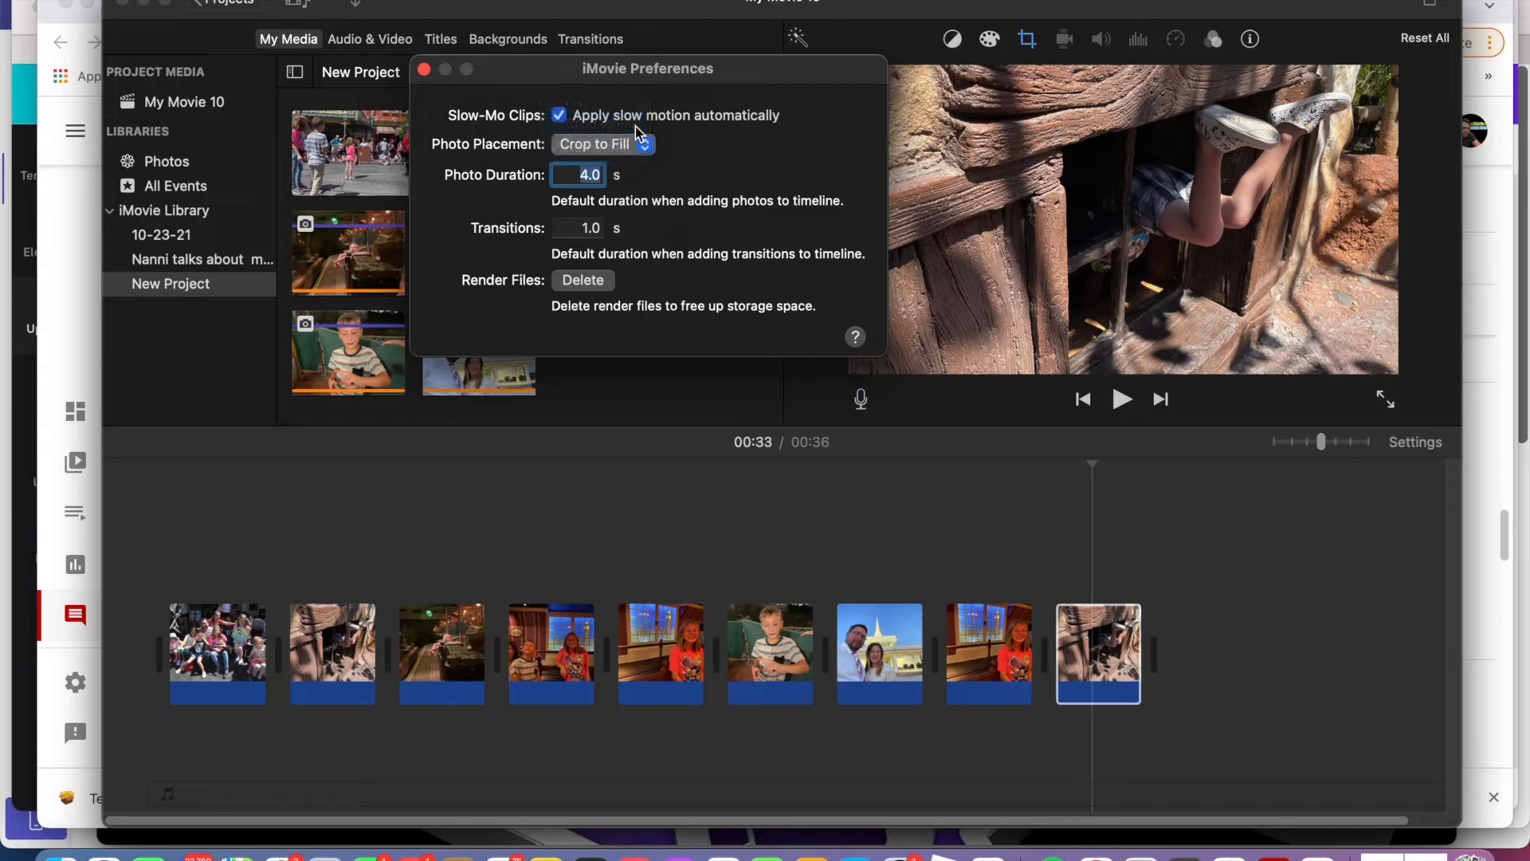
{"action": "left_click", "coordinate": [424, 70]}
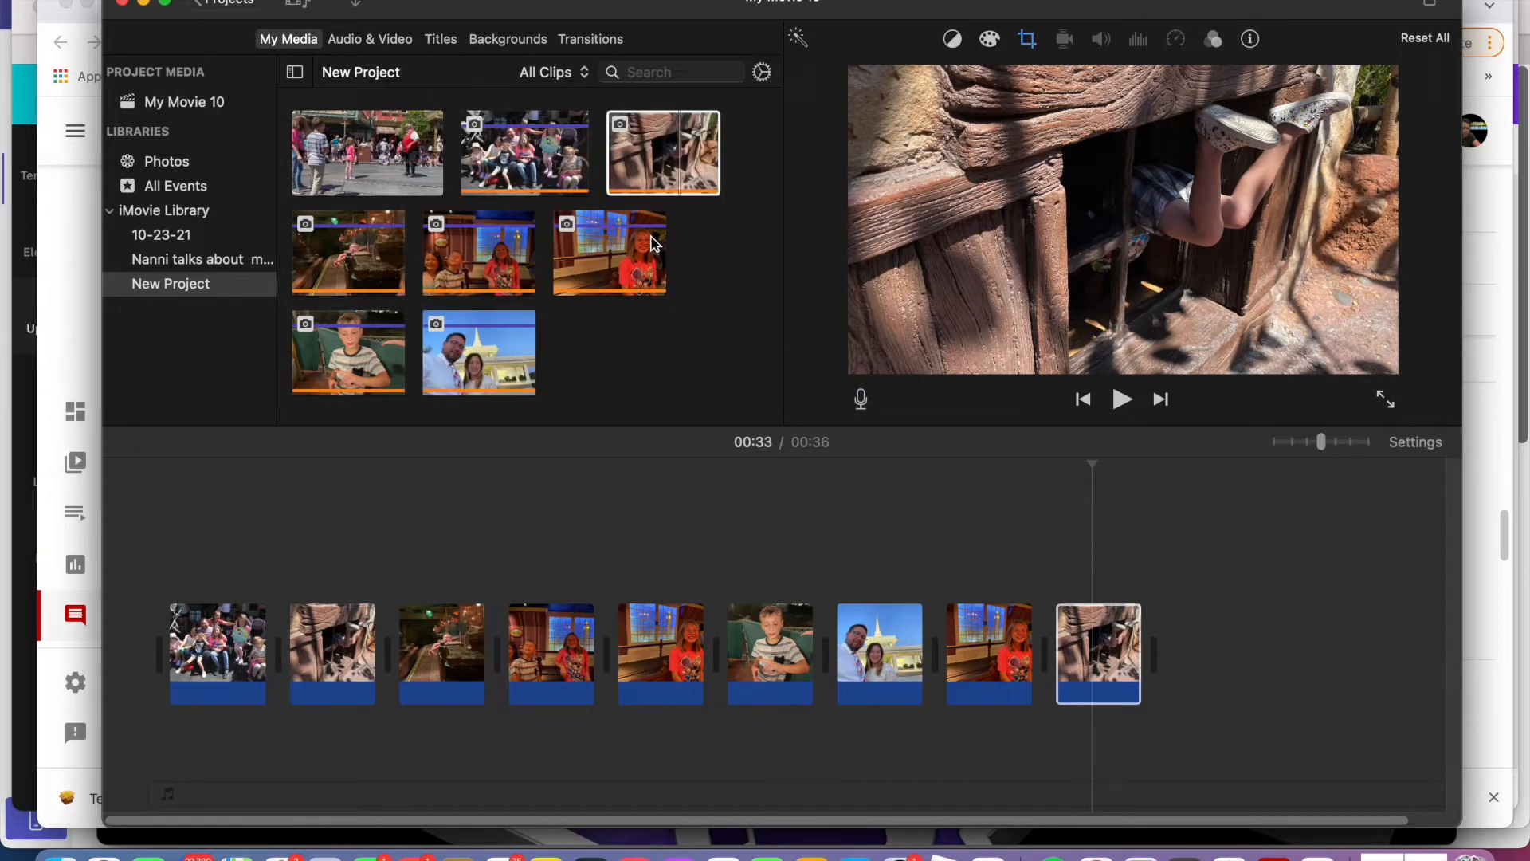
{"action": "left_click", "coordinate": [507, 156]}
{"action": "left_click_drag", "start_coordinate": [570, 179], "coordinate": [1169, 641]}
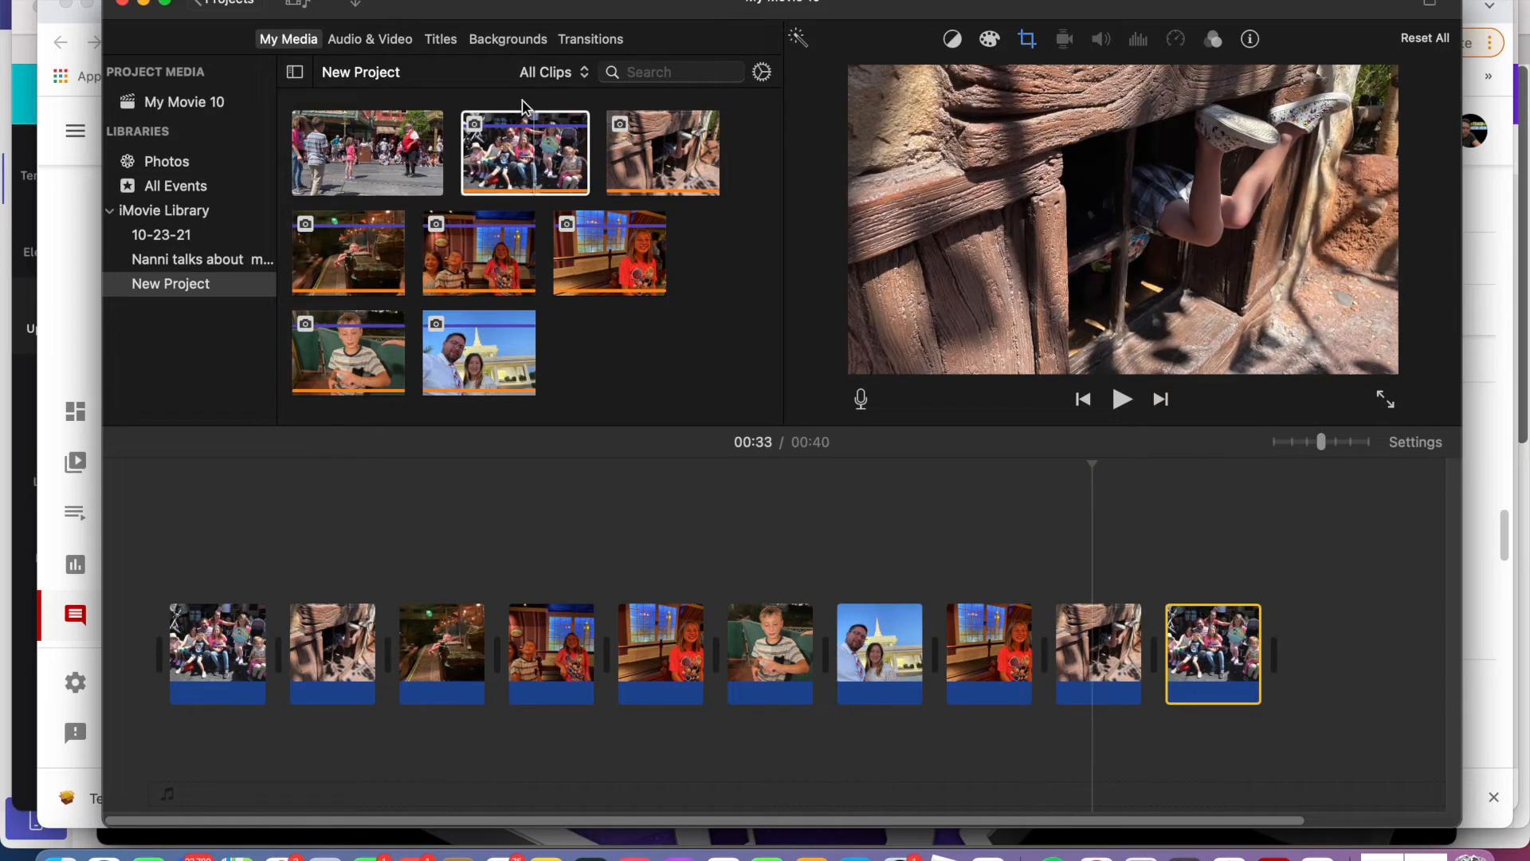
Step: Change the default photo placement in the iMovie preferences to Fit
{"action": "left_click", "coordinate": [132, 0]}
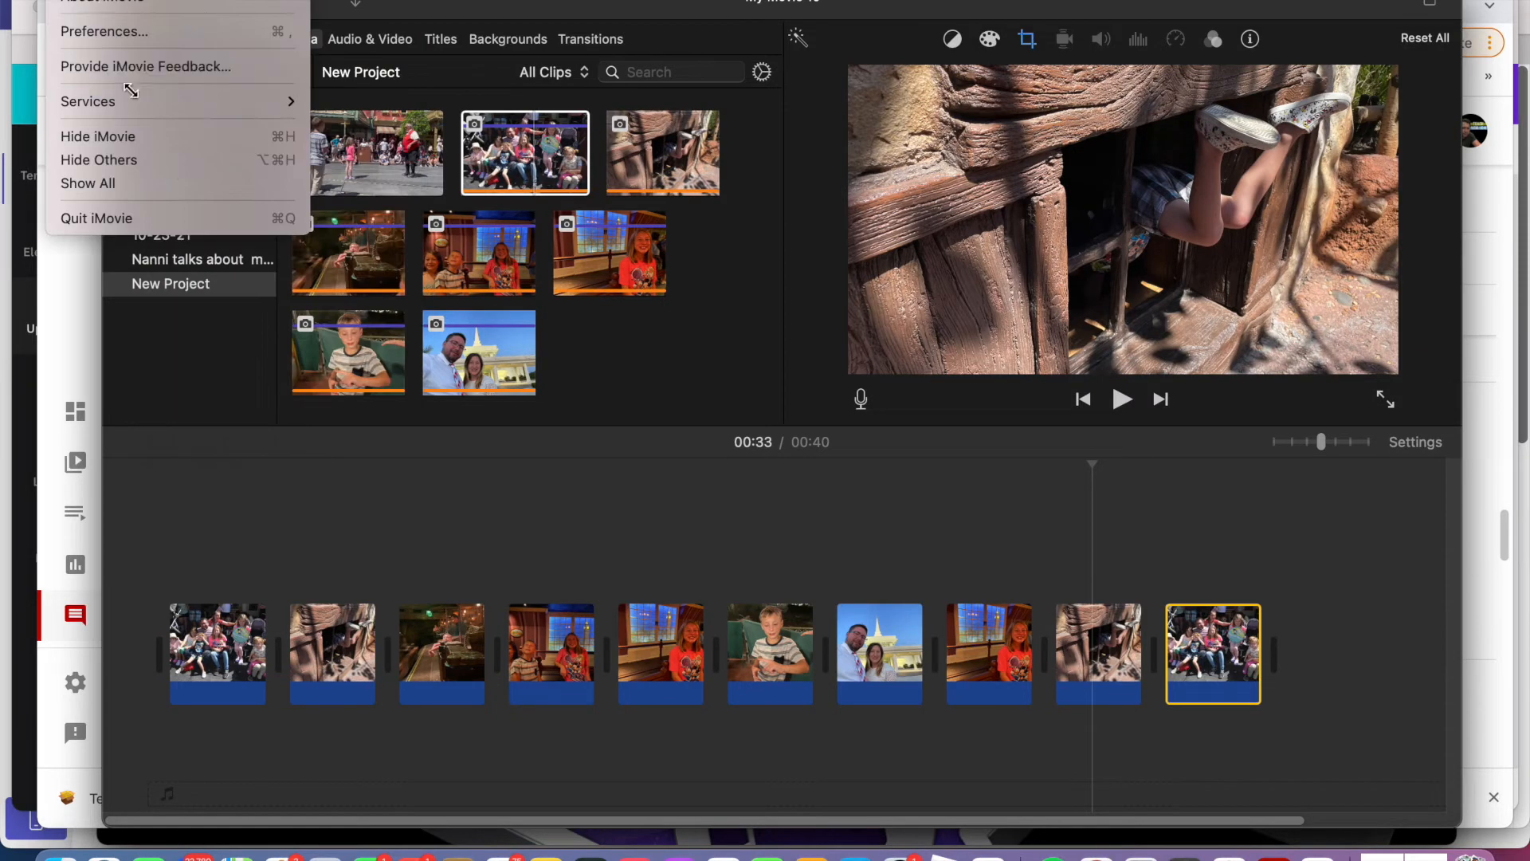
{"action": "left_click", "coordinate": [127, 32]}
{"action": "left_click", "coordinate": [631, 151]}
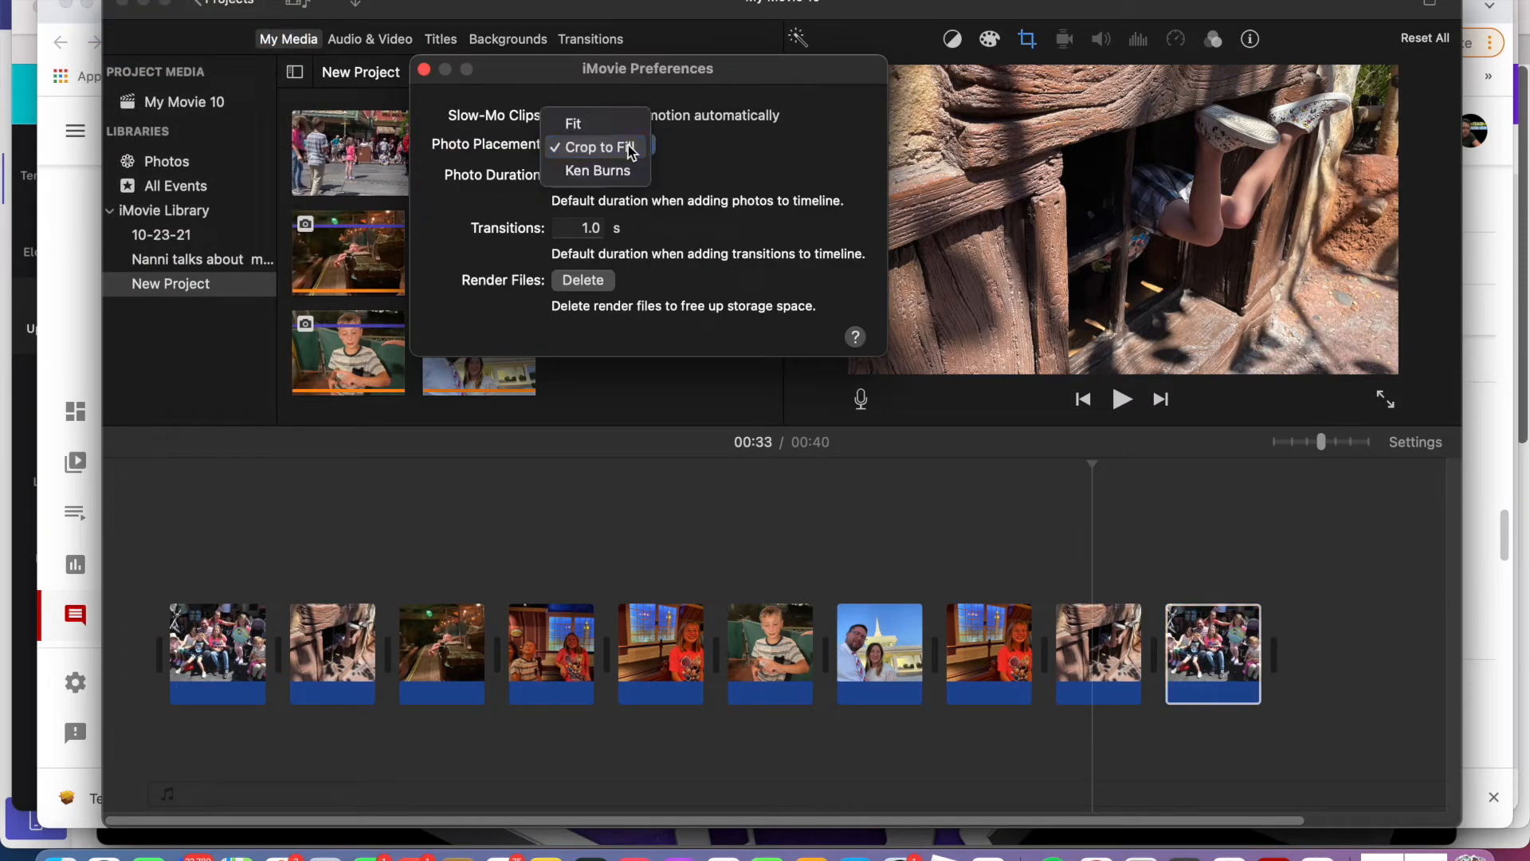
{"action": "left_click", "coordinate": [615, 122]}
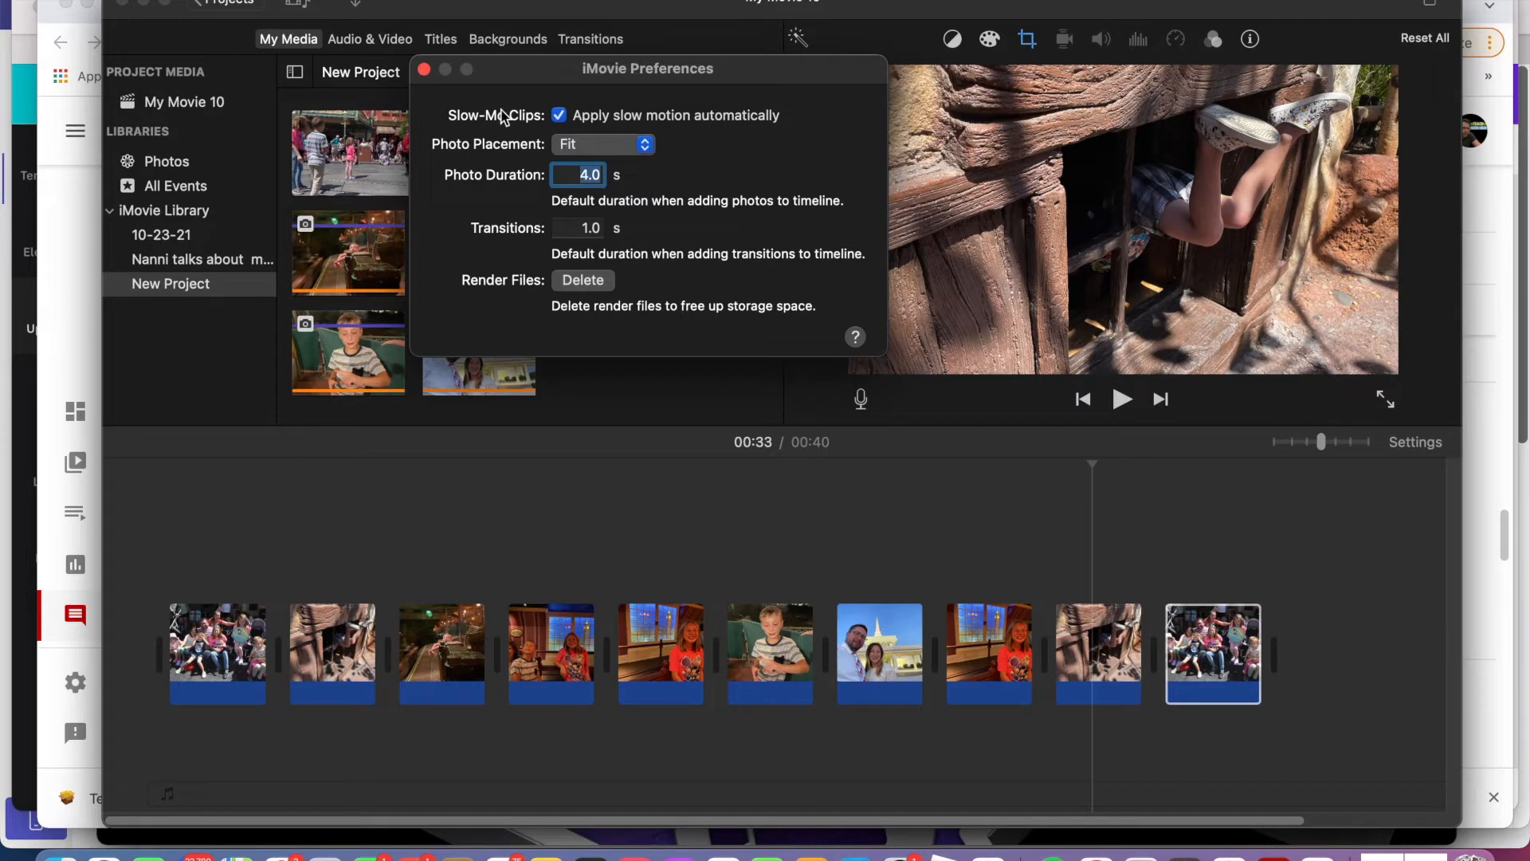
{"action": "left_click", "coordinate": [423, 69]}
Step: Add the dark ride photo to the end of the timeline, after the family group photo
{"action": "left_click", "coordinate": [380, 160]}
{"action": "left_click", "coordinate": [351, 253]}
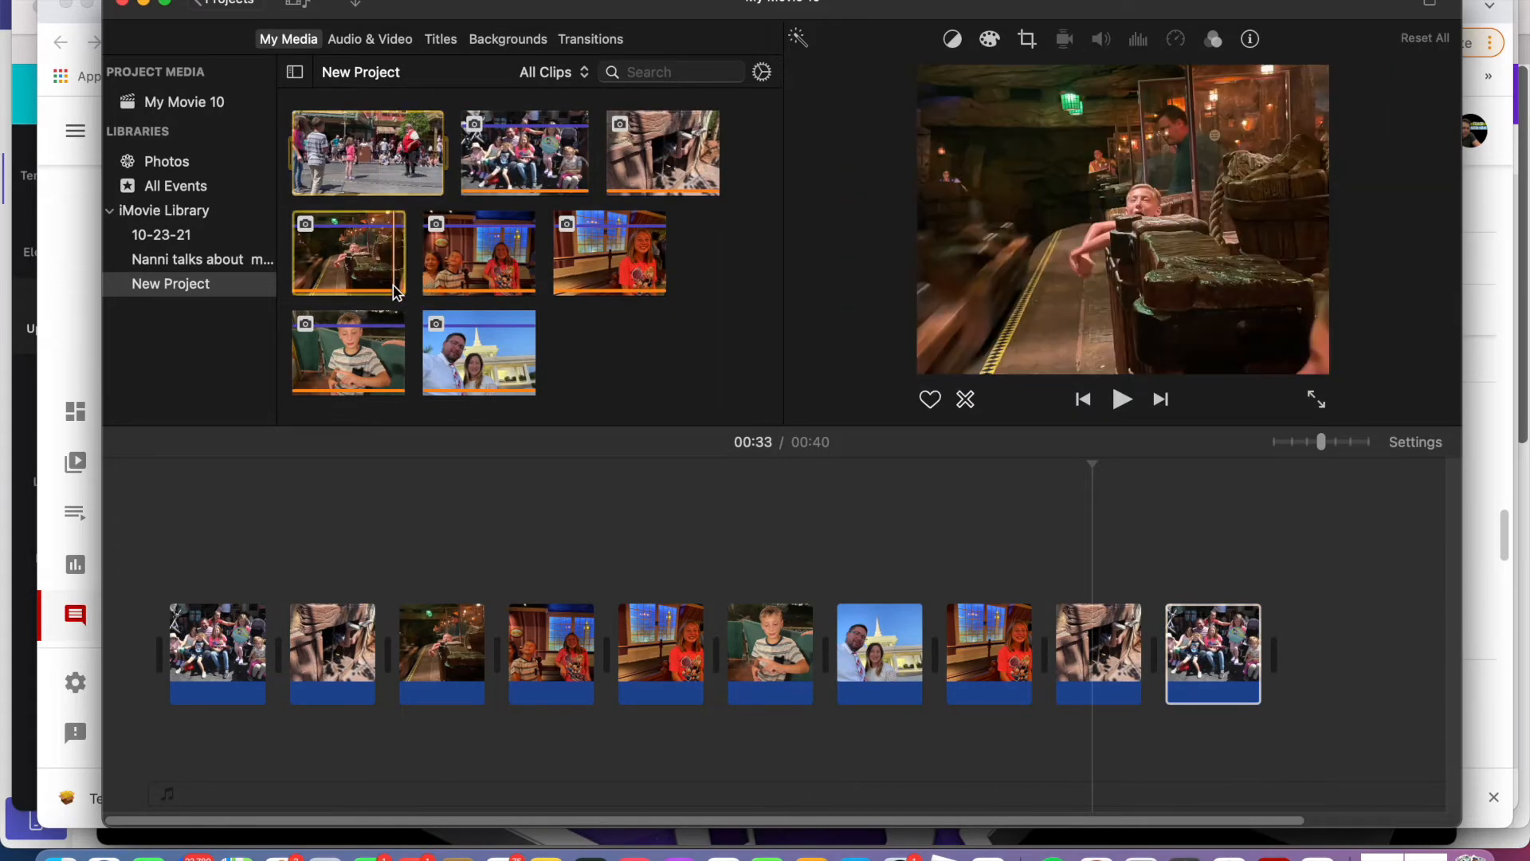
{"action": "left_click", "coordinate": [1257, 683]}
{"action": "left_click_drag", "start_coordinate": [388, 232], "coordinate": [1309, 620]}
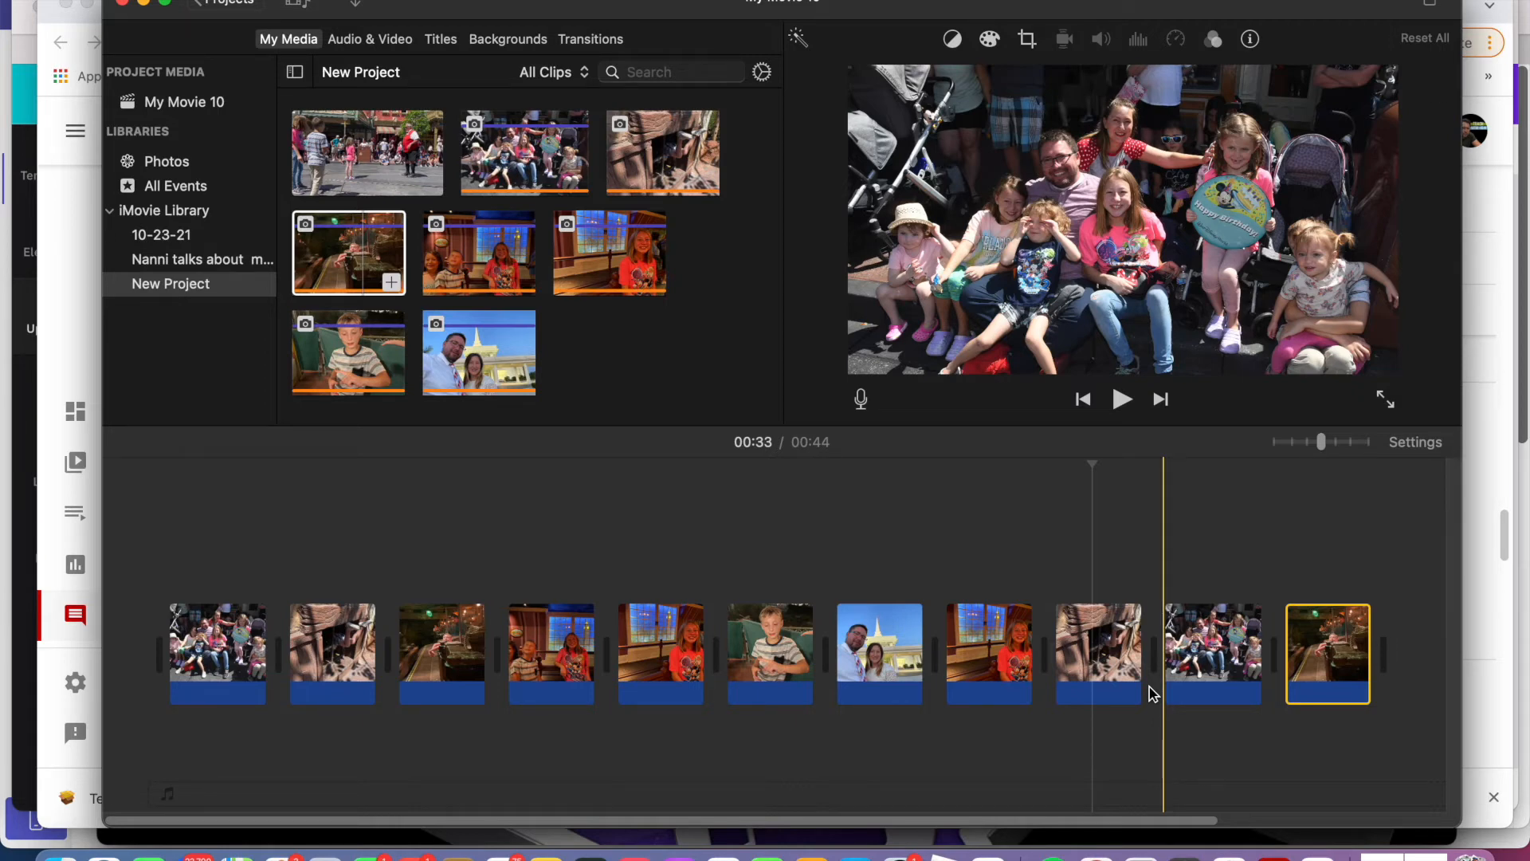
Step: Open the crop controls and set the eighth timeline clip, the girl in the red shirt, to the Fit style
{"action": "left_click", "coordinate": [880, 668]}
{"action": "key", "text": "c"}
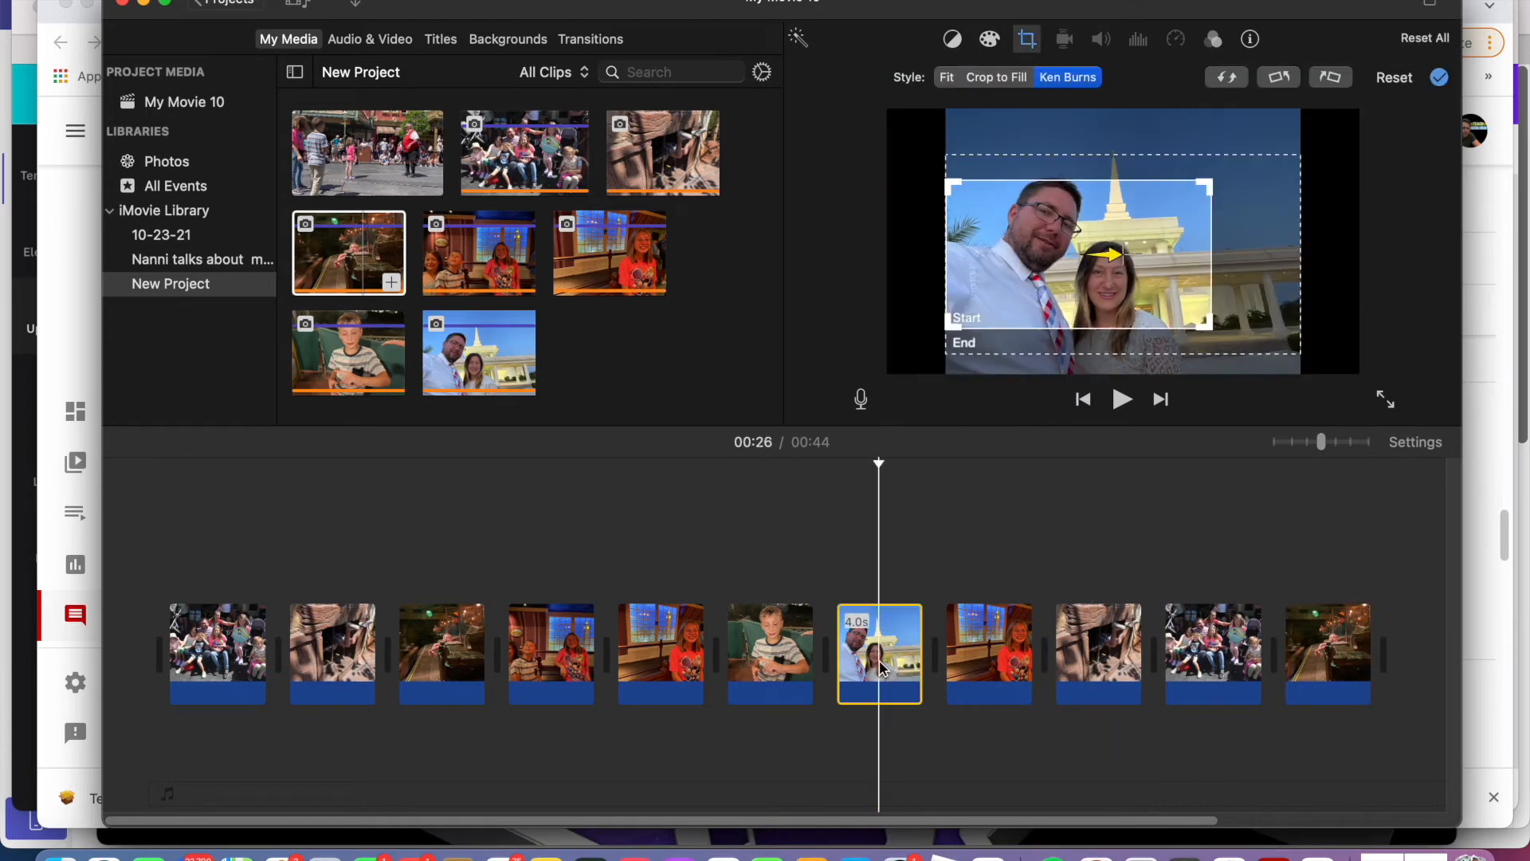
{"action": "right_click", "coordinate": [881, 668]}
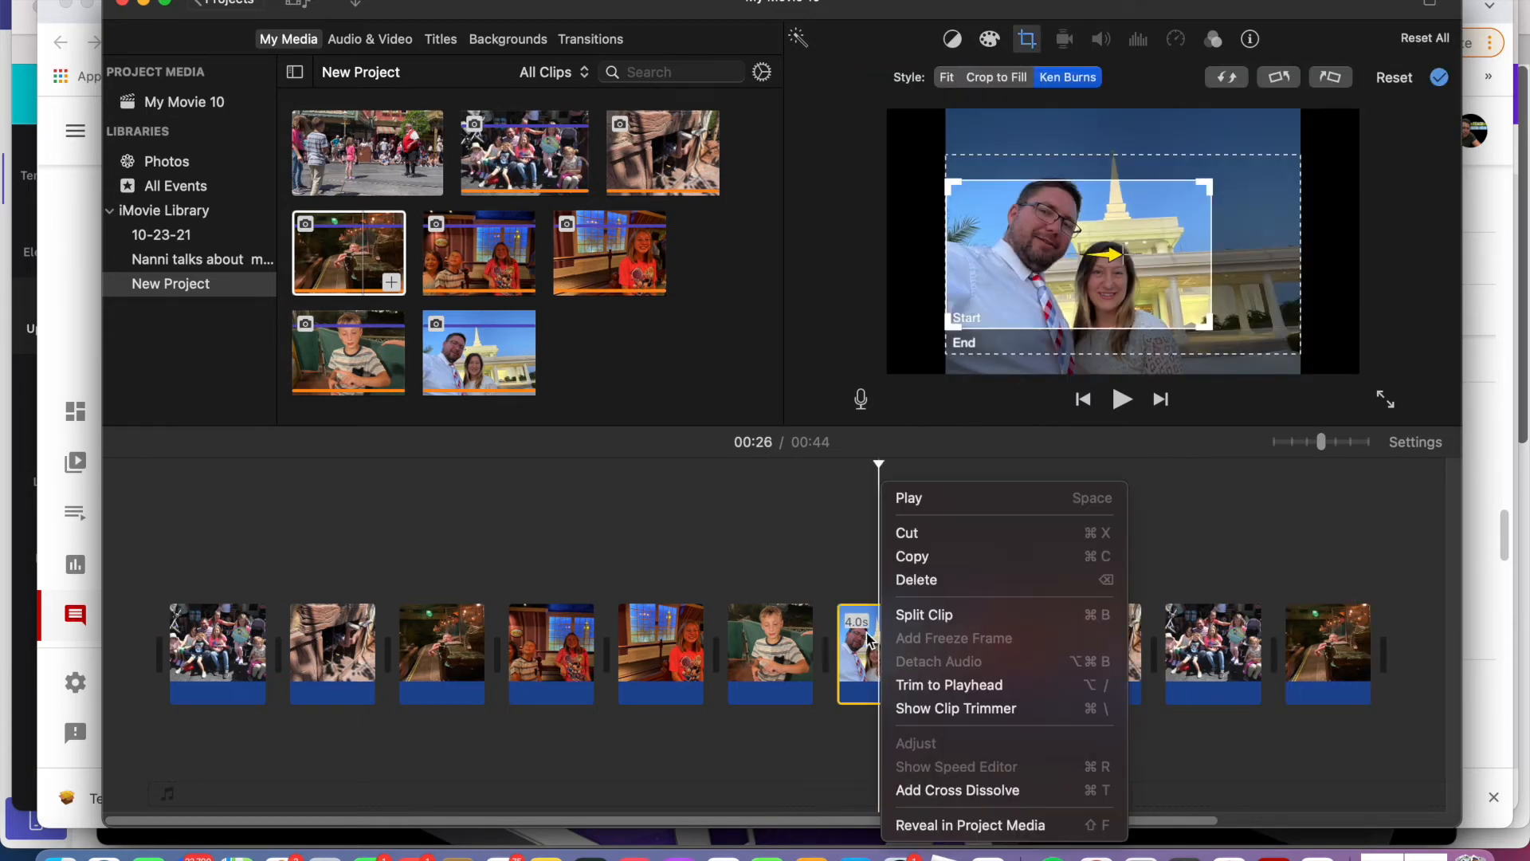
{"action": "left_click", "coordinate": [834, 552]}
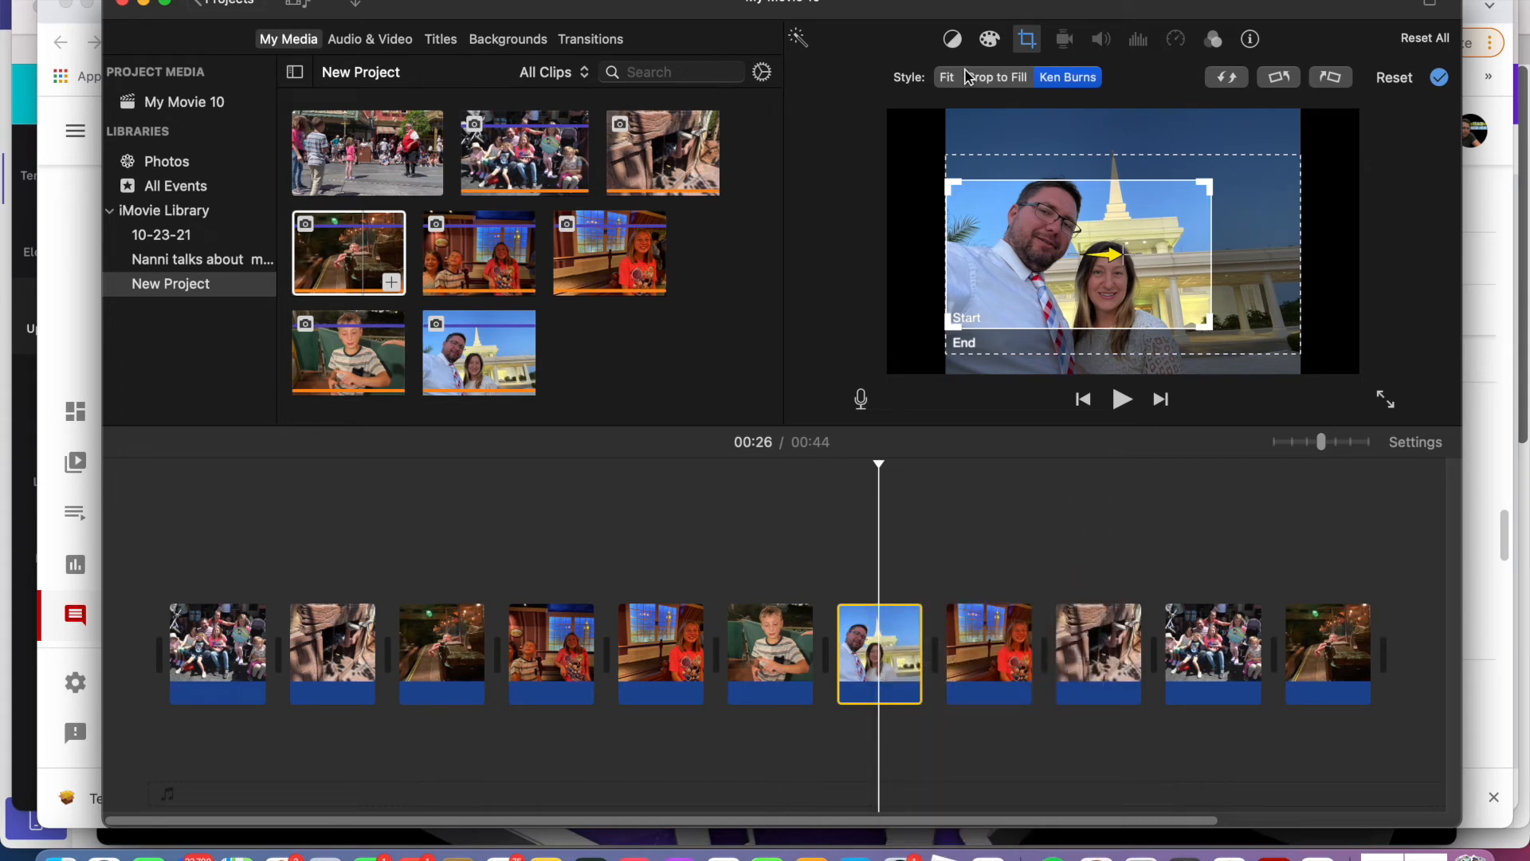
{"action": "left_click", "coordinate": [978, 660]}
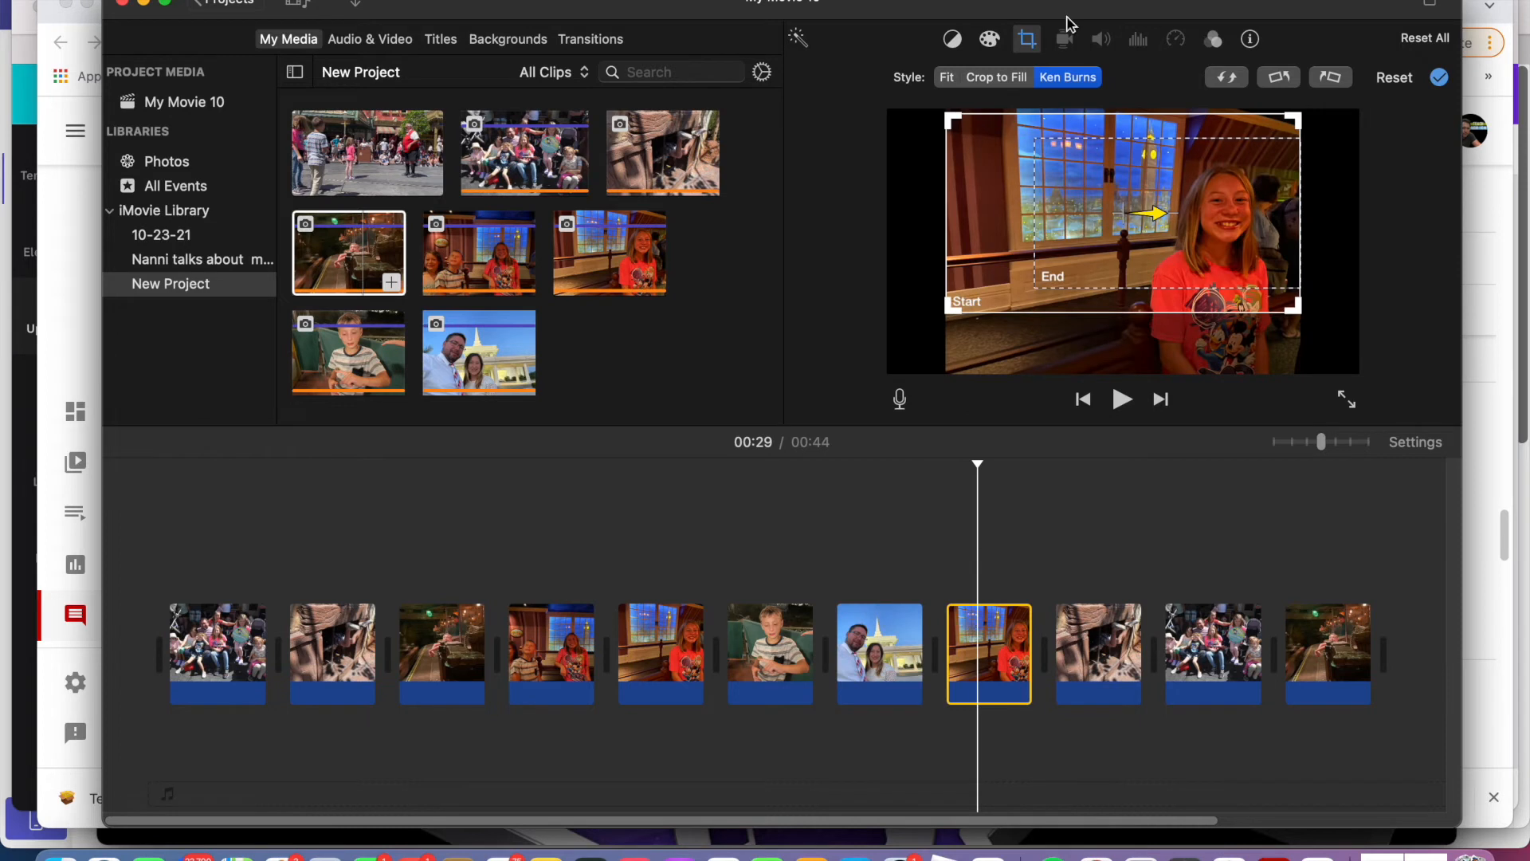
{"action": "left_click", "coordinate": [950, 77]}
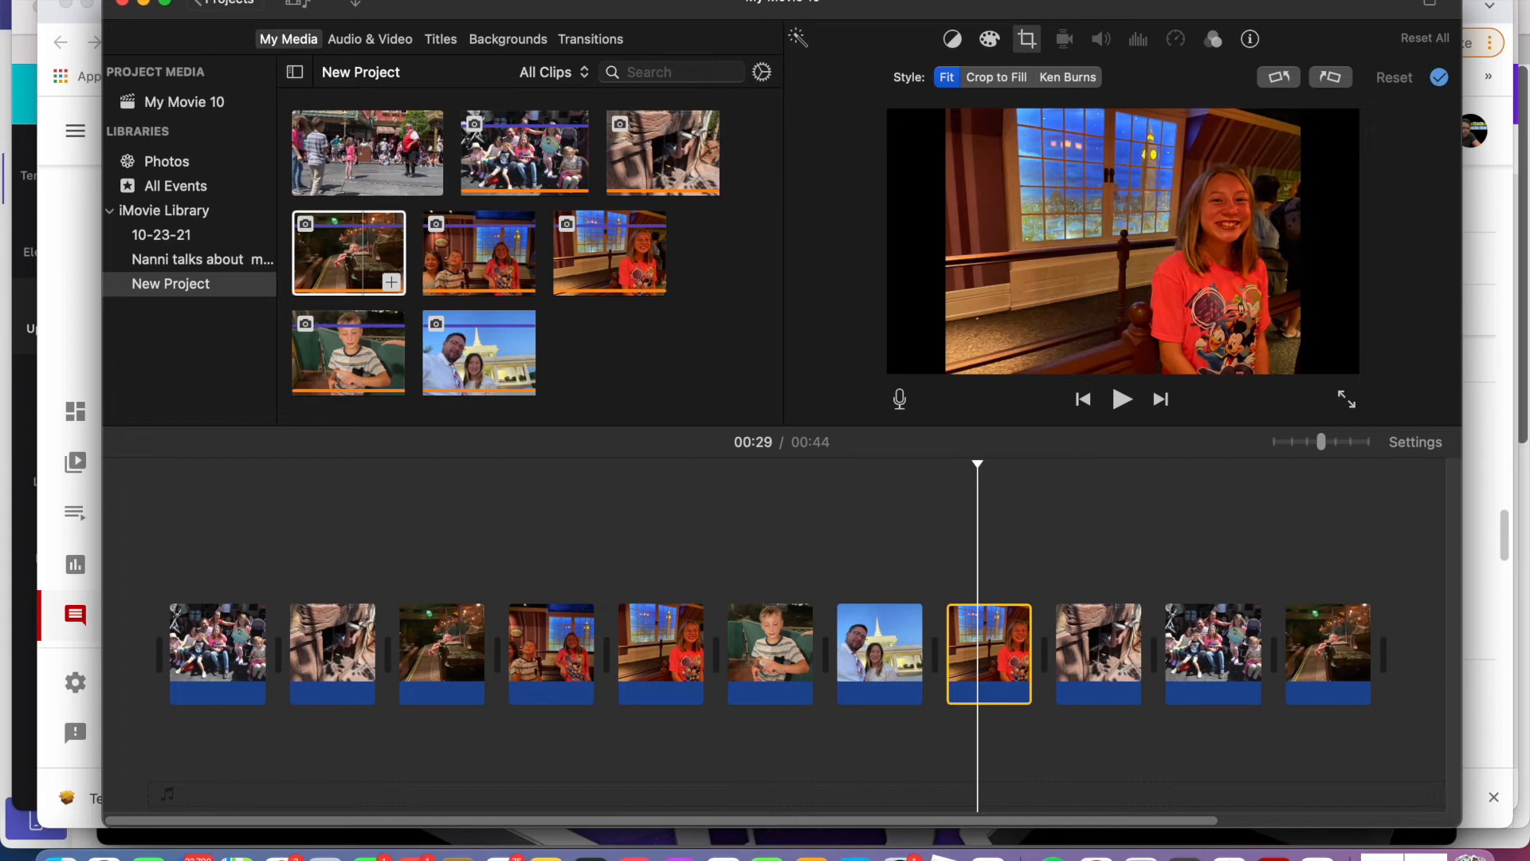
Step: Check the default photo placement choices in the preferences once more, leaving Fit selected, and close the window
{"action": "left_click", "coordinate": [96, 1]}
{"action": "left_click", "coordinate": [104, 30]}
{"action": "left_click", "coordinate": [607, 146]}
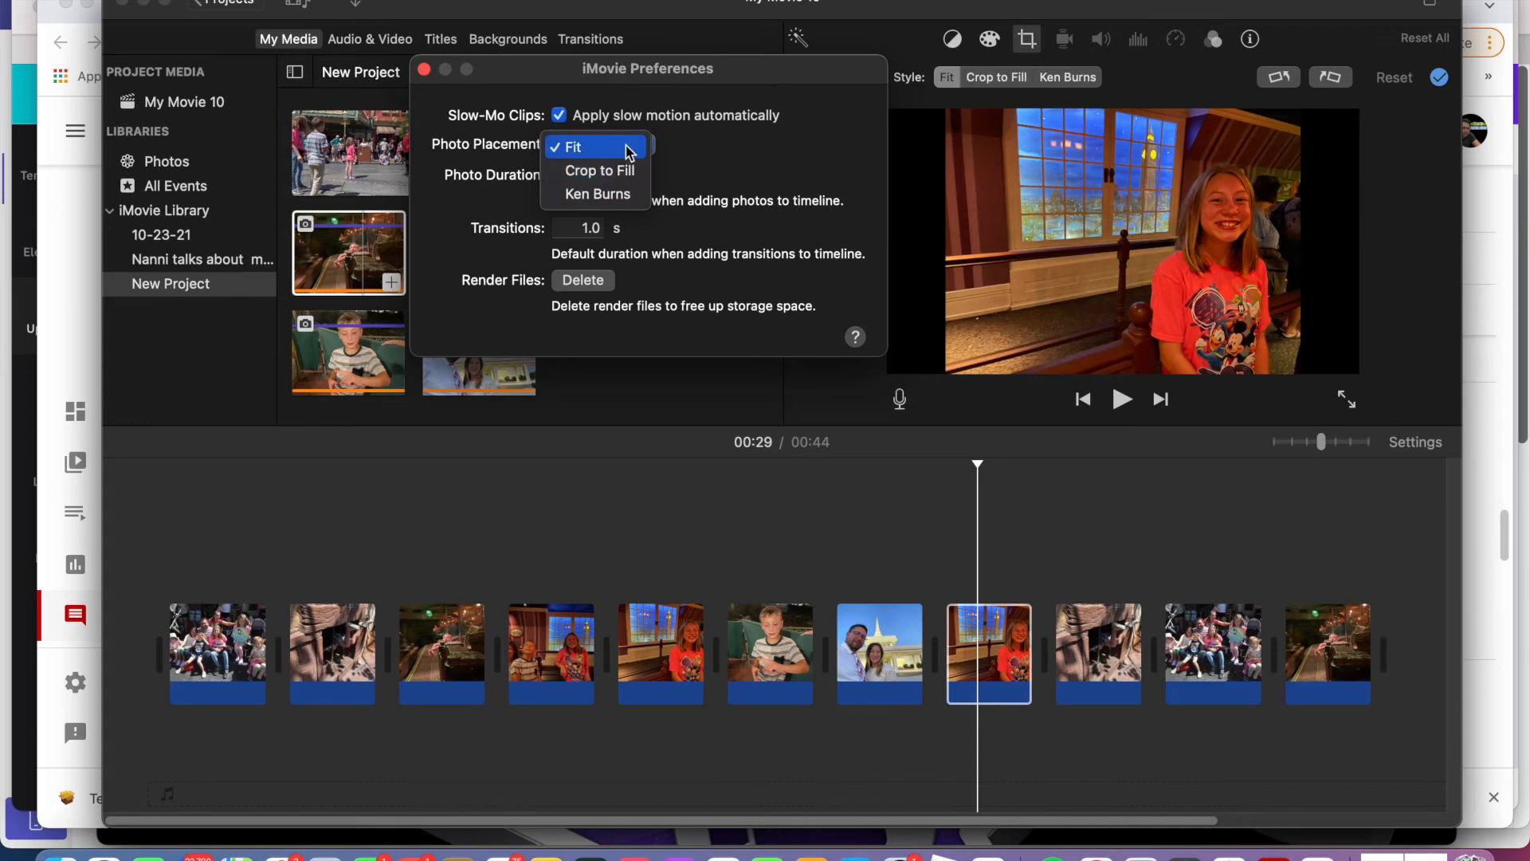
{"action": "left_click", "coordinate": [425, 74]}
{"action": "left_click", "coordinate": [425, 74]}
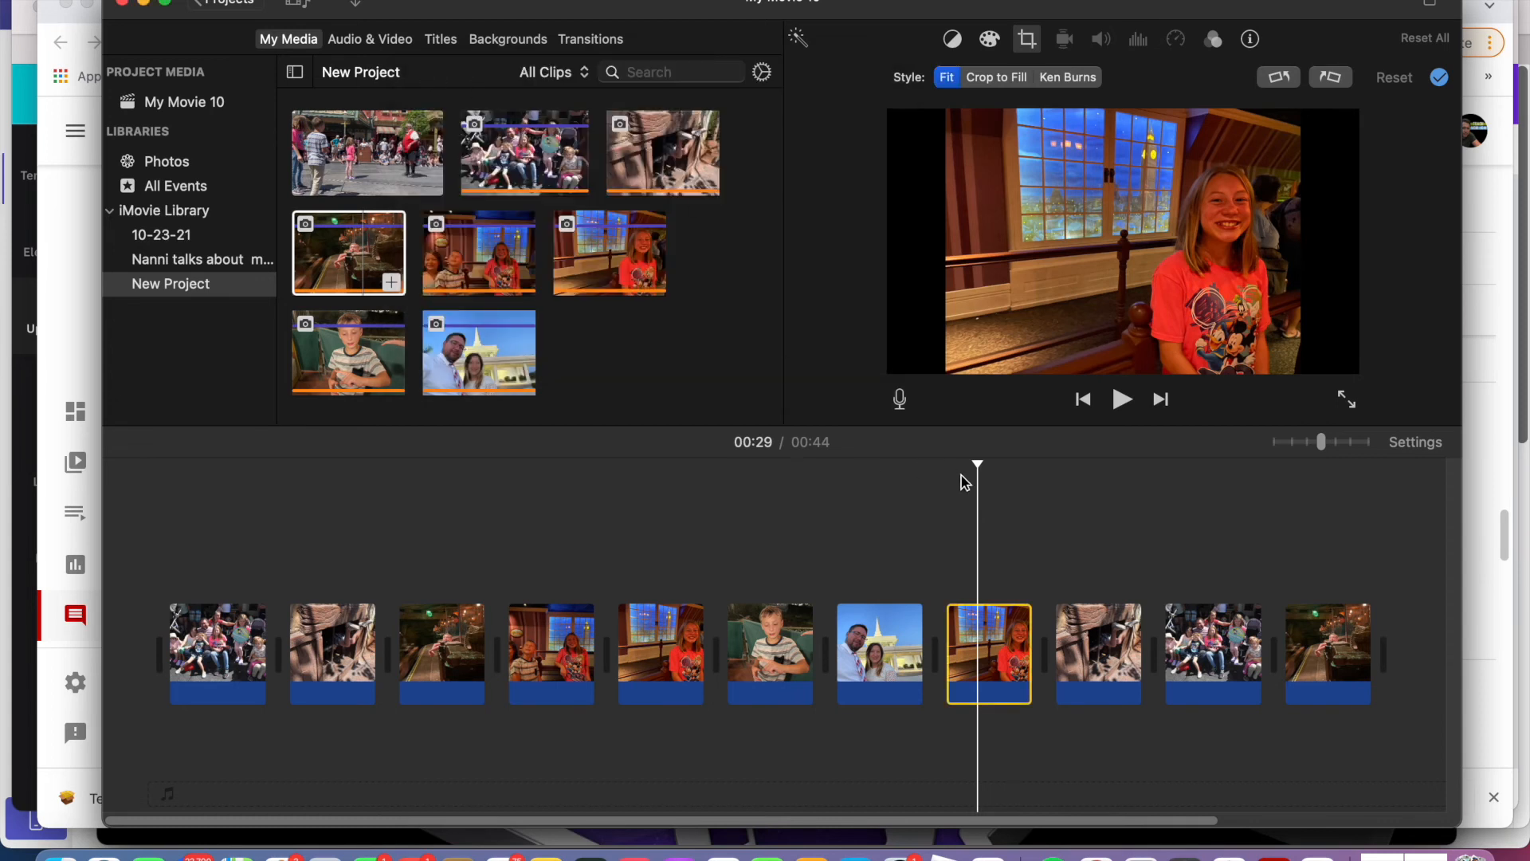